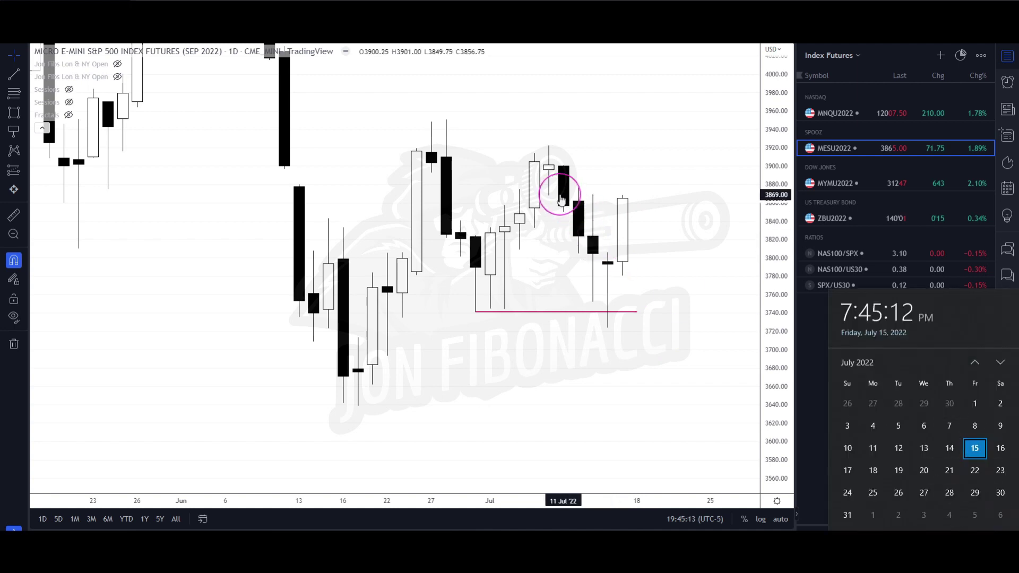
Reset the view of the 15-minute S&P futures chart and frame the 14–15 July candles.
left_click(616, 281)
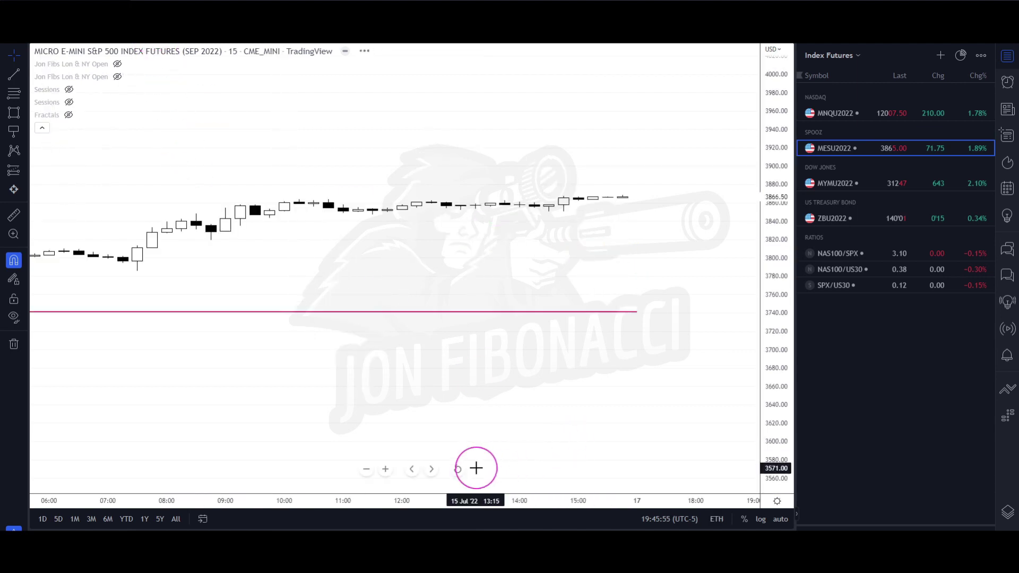
left_click(457, 469)
left_click_drag(467, 366, 598, 315)
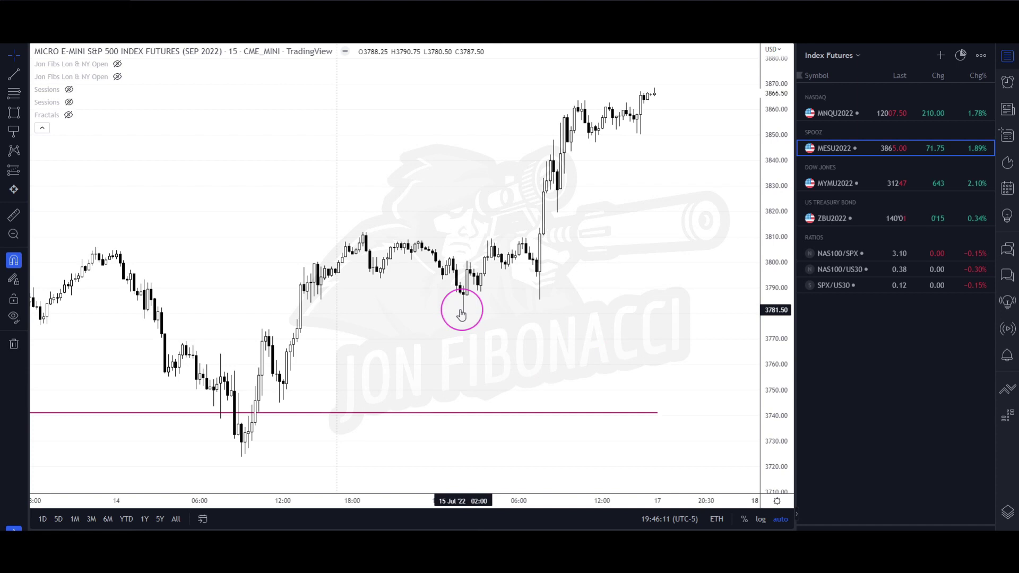
Show each of the two Sessions overlays on the 15-minute S&P futures chart in turn, hiding each one again.
left_click(69, 90)
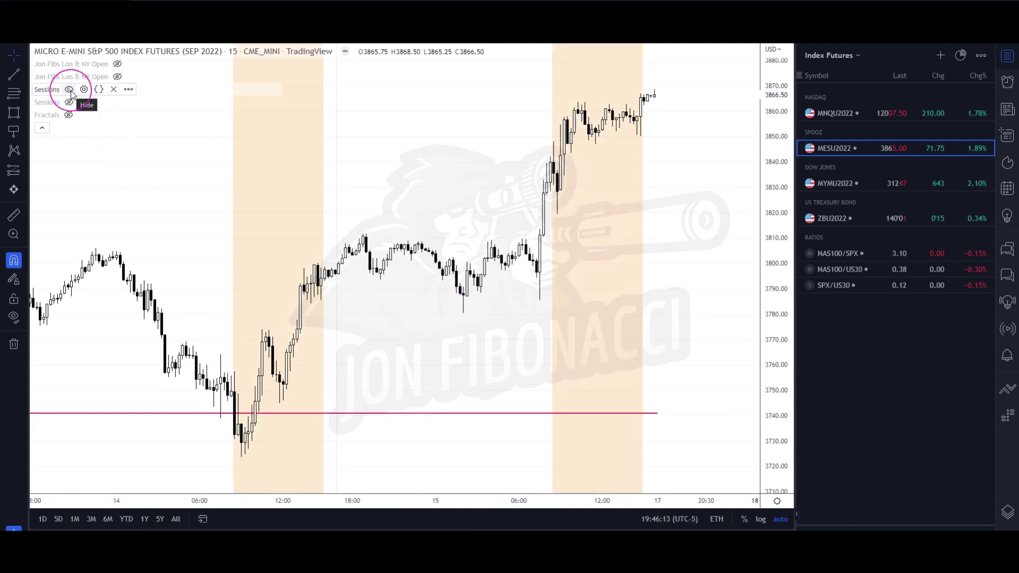
left_click(69, 90)
left_click(69, 102)
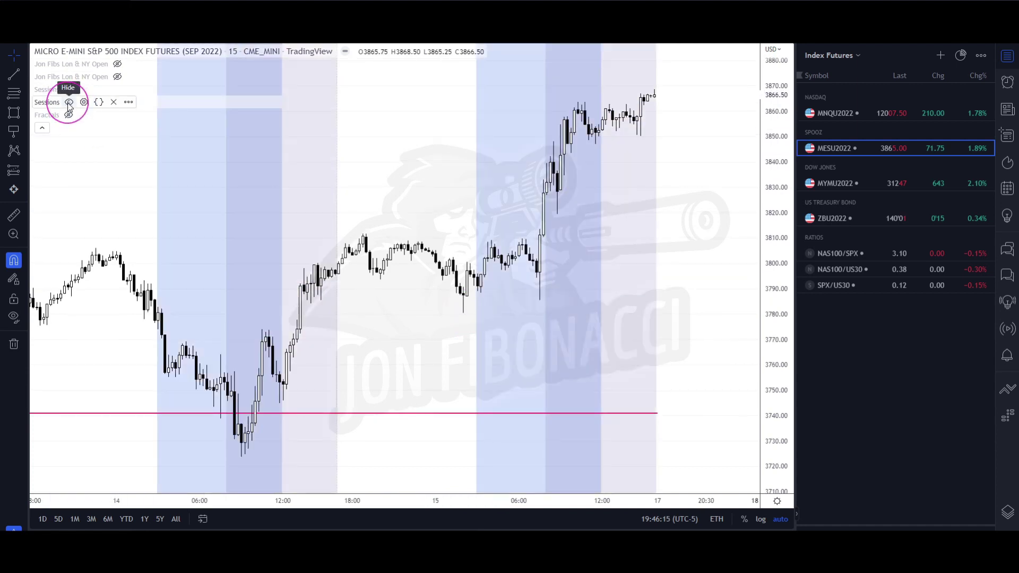
left_click(69, 103)
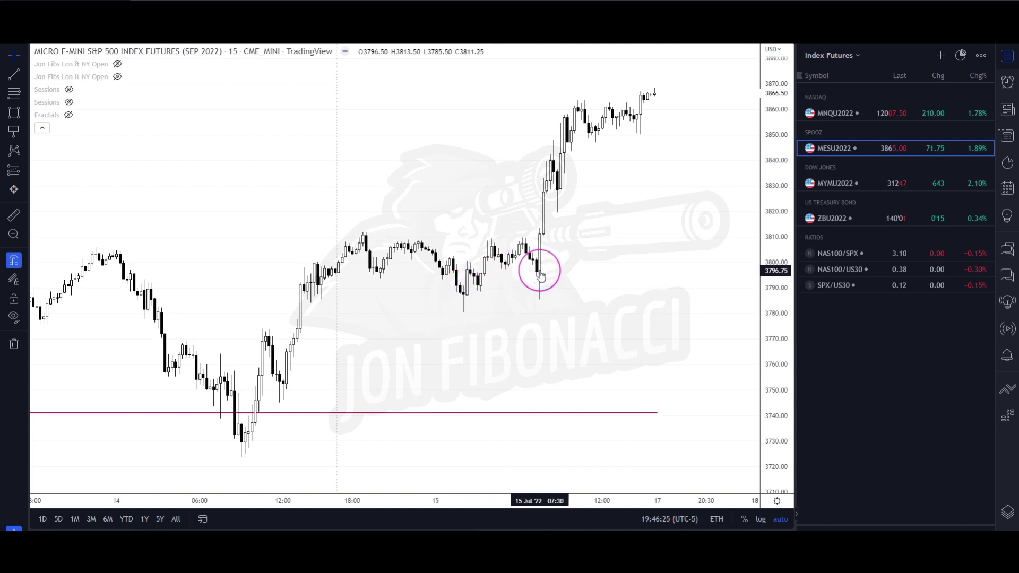
Draw a trend line joining the 15 July 02:00 and 07:30 lows, colour it blue and shift it just below the candles.
left_click(12, 82)
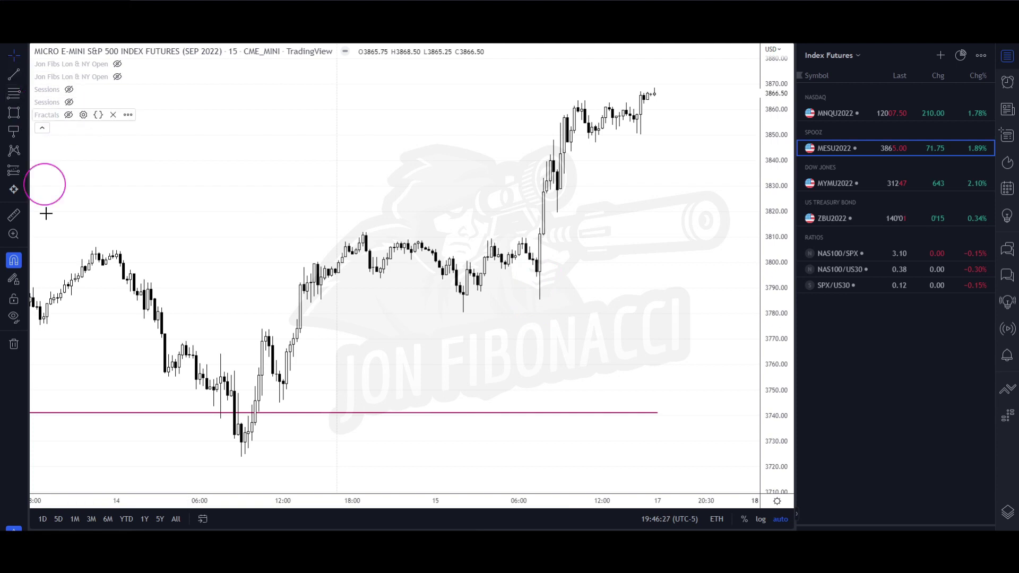
left_click(463, 312)
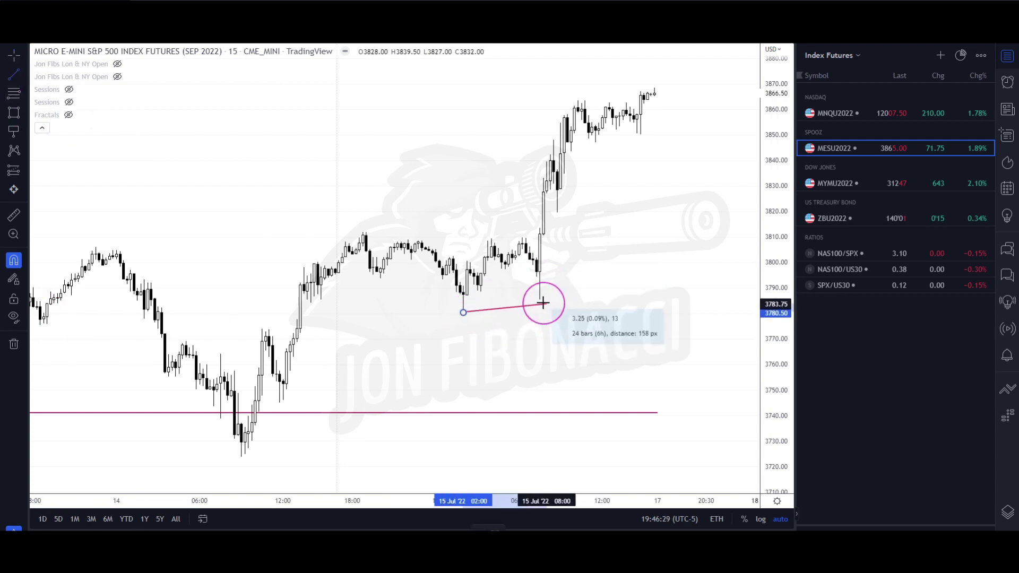
left_click(539, 300)
left_click(517, 530)
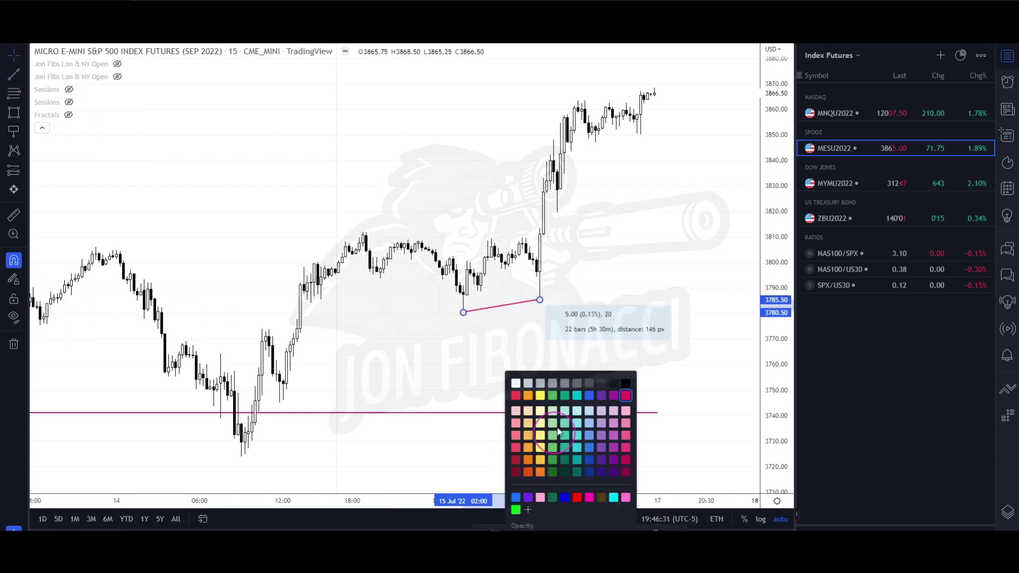
left_click(588, 395)
left_click_drag(496, 307, 503, 318)
left_click(583, 335)
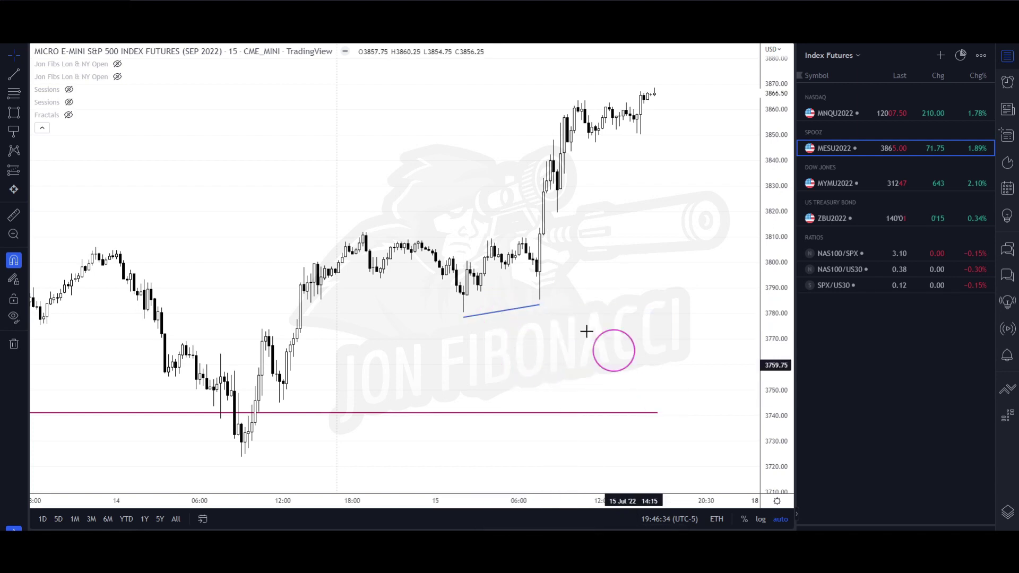
left_click(467, 316)
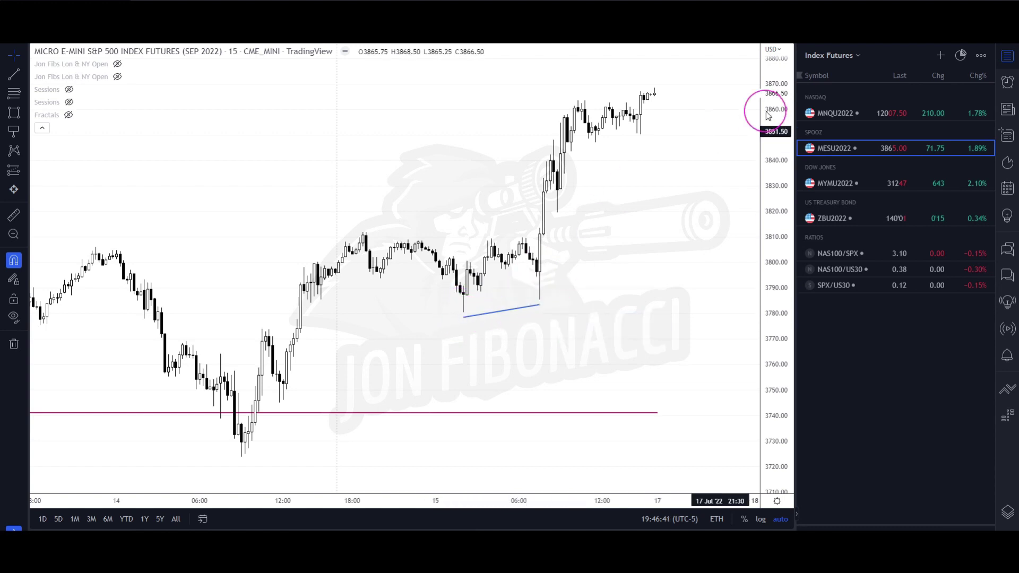
On the MNQU2022 chart, angle the horizontal line beneath the 15 July 02:00 and 07:30 lows to follow both lows, and colour it red.
left_click(867, 114)
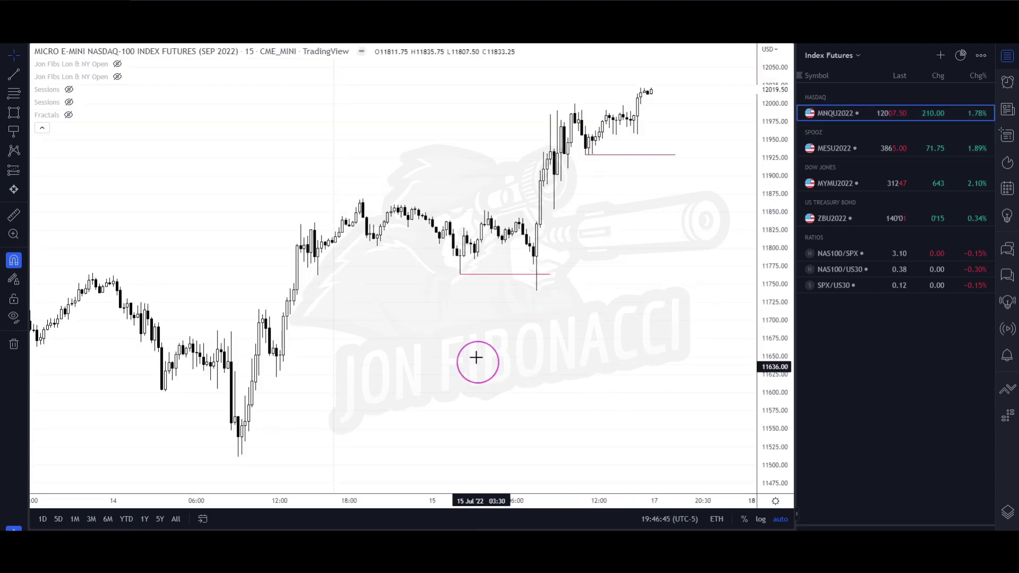
left_click(461, 276)
left_click_drag(551, 274, 519, 296)
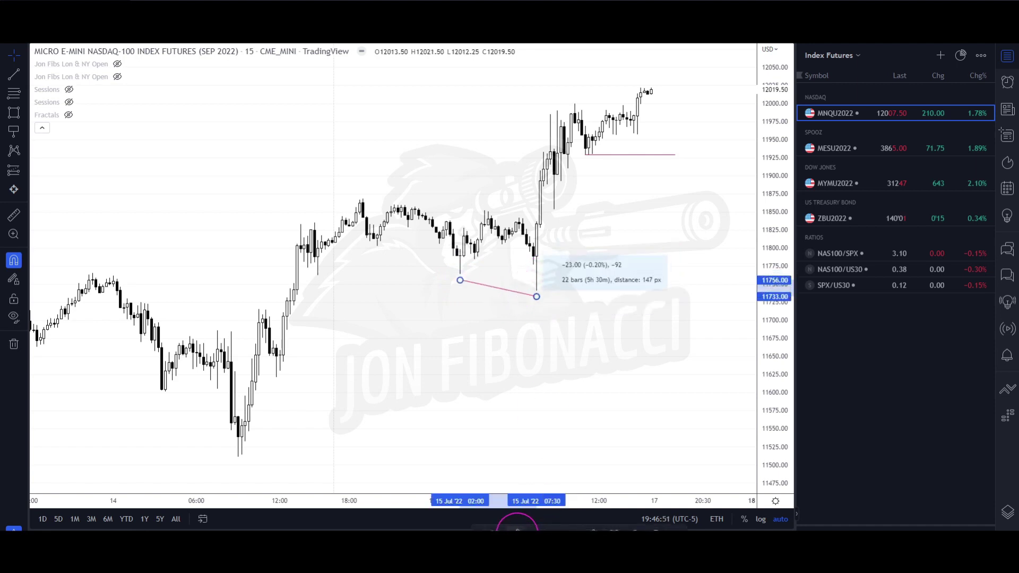
left_click(517, 530)
left_click(577, 497)
left_click(531, 376)
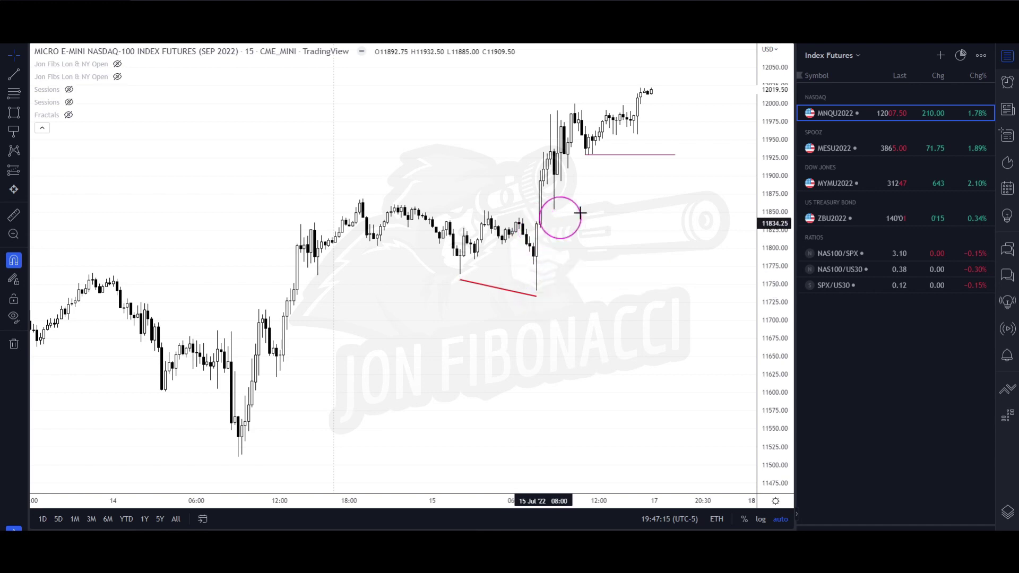
Switch between the MESU2022 and MNQU2022 charts to compare their 15 July lows, finishing on MESU2022.
left_click(834, 149)
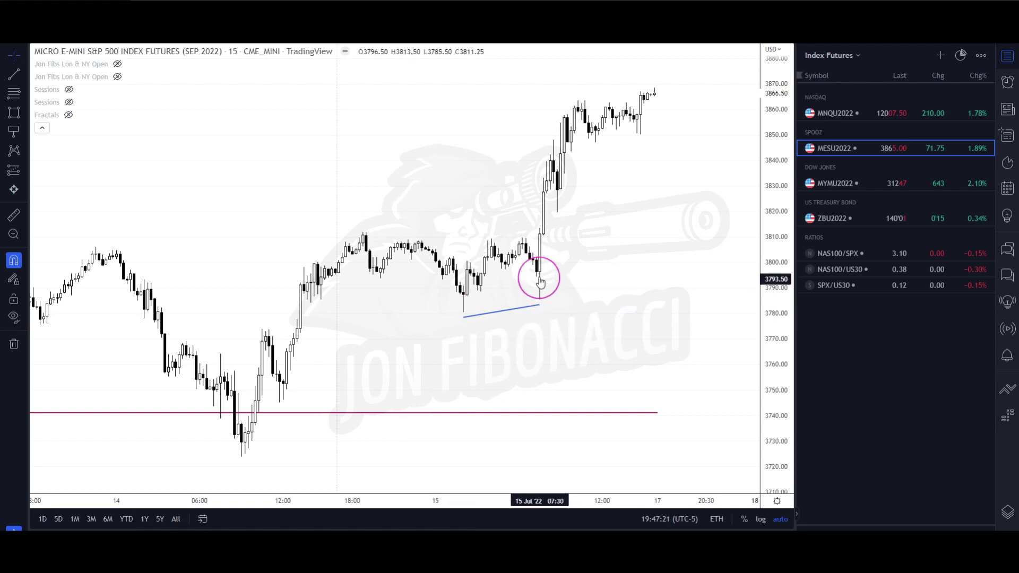
left_click(829, 116)
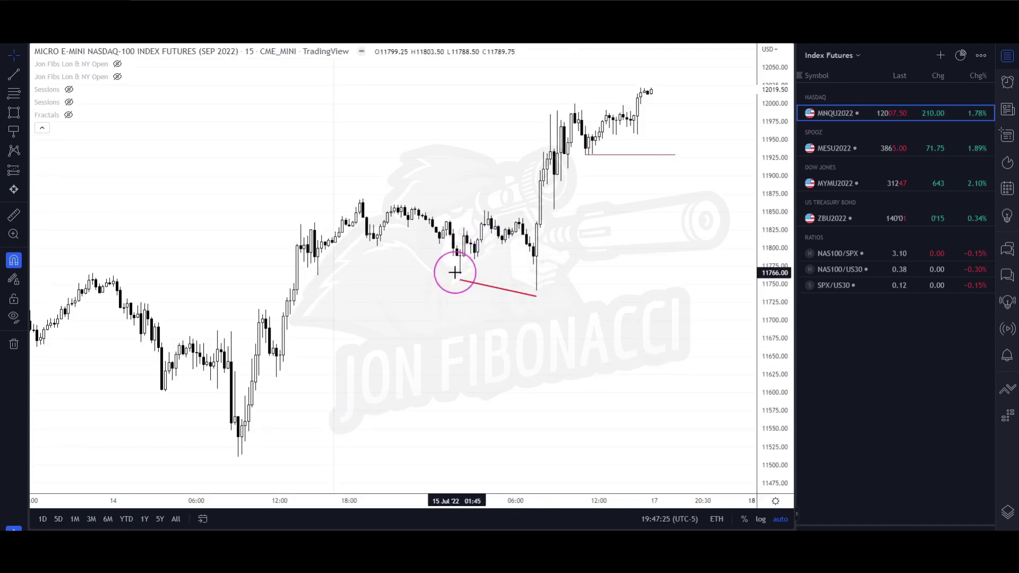
left_click(864, 149)
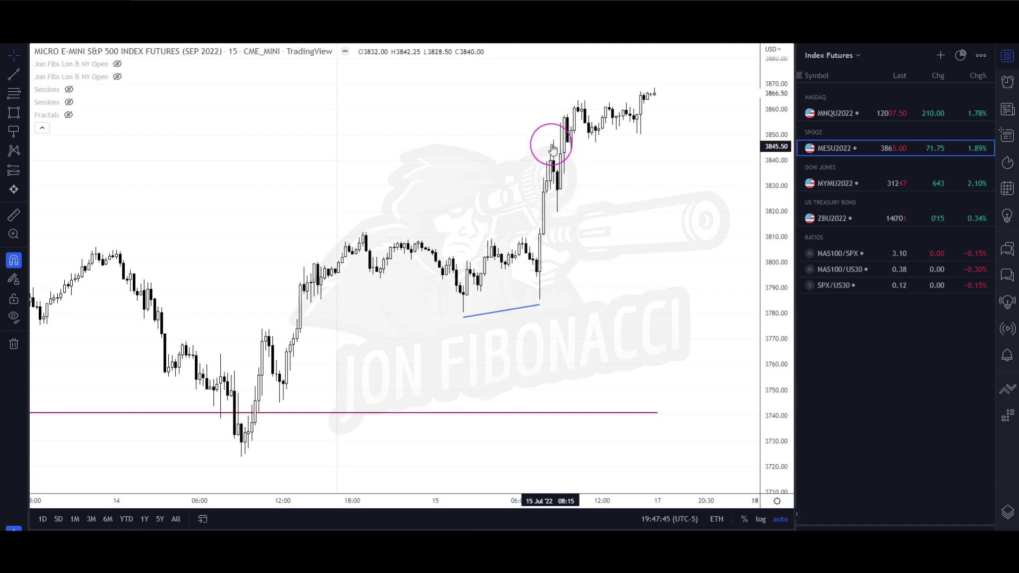
Draw a grey-filled rectangle from about 3827.00 to 3813.50 over the 15 July rally, spanning about 07:30 to 10:00.
scroll(557, 217, "up", 3)
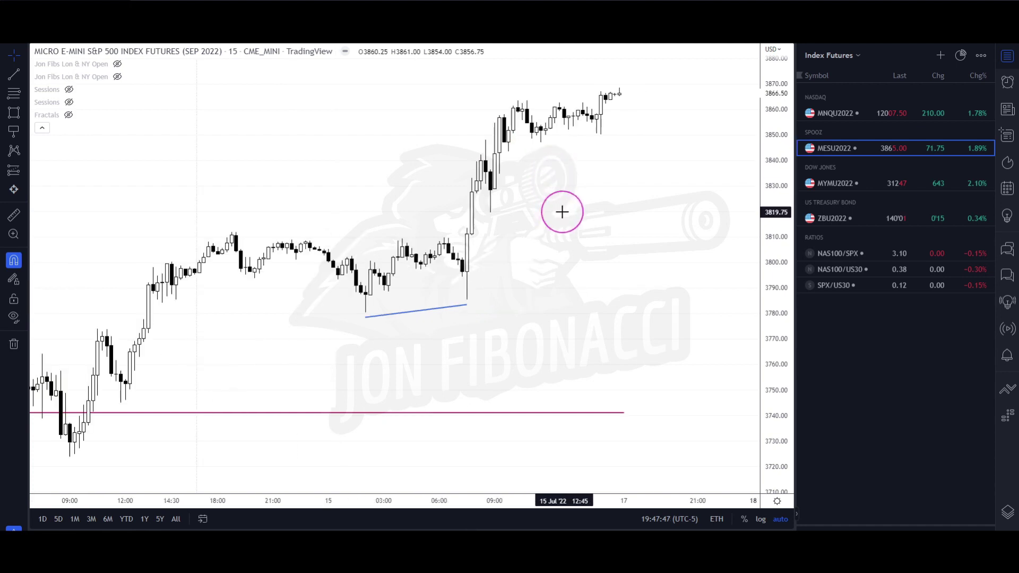
left_click(9, 119)
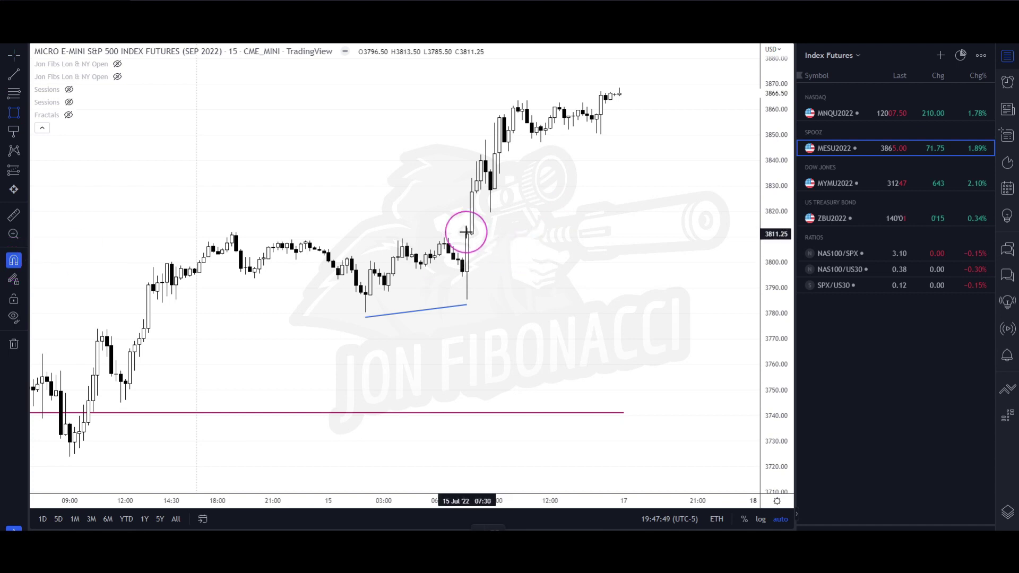
left_click(473, 214)
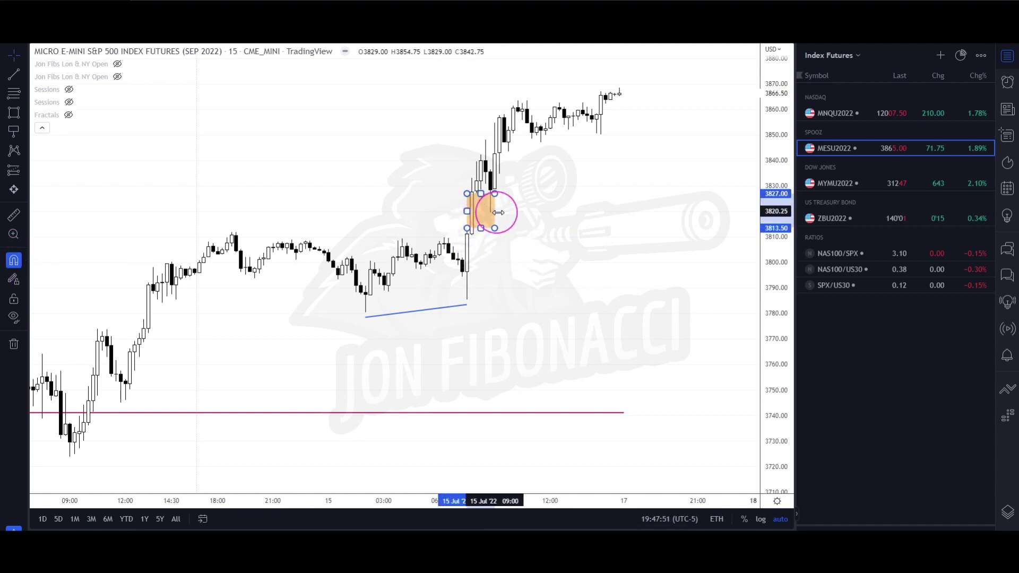
left_click(514, 212)
left_click(535, 530)
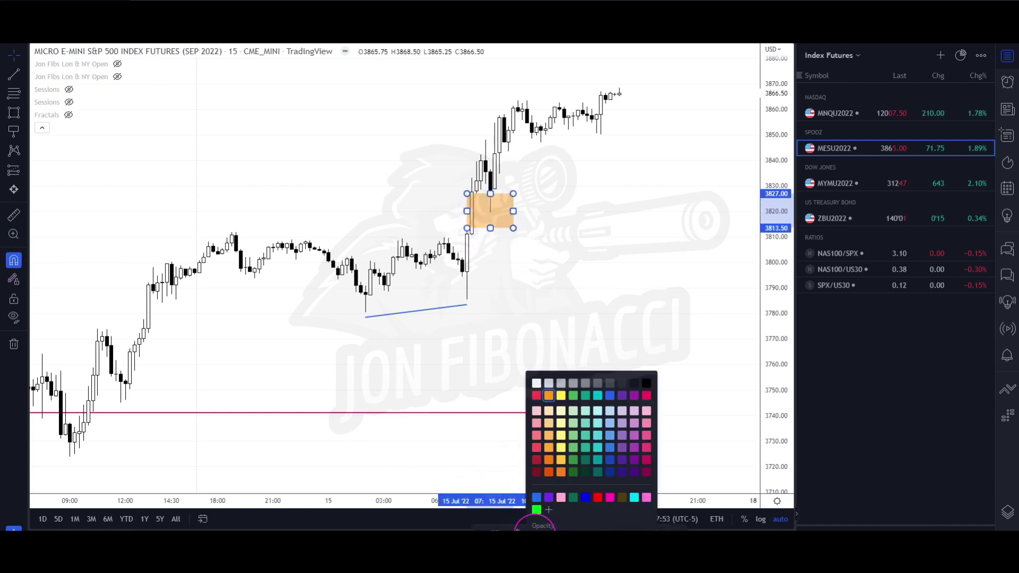
left_click(573, 382)
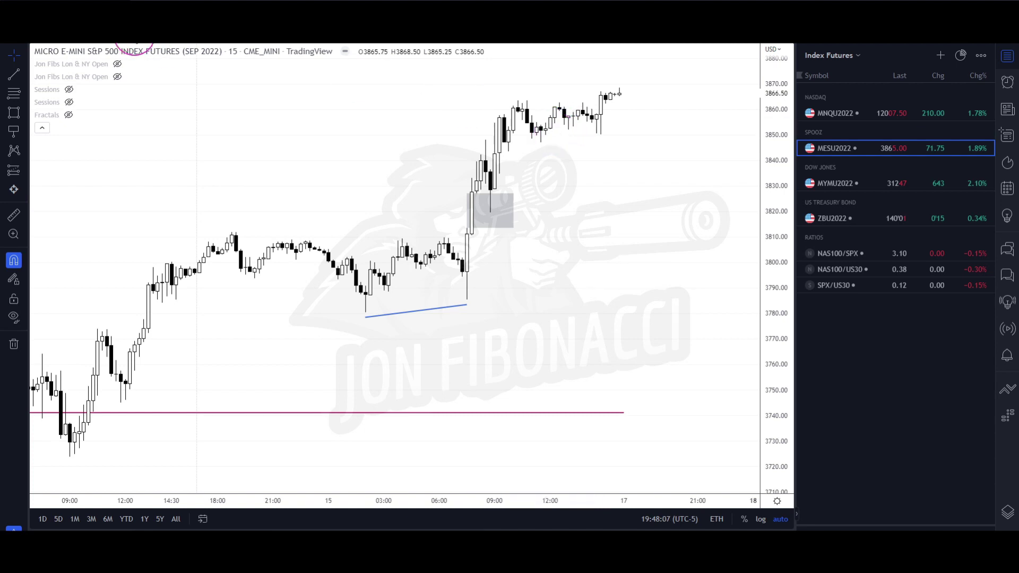
Change the S&P futures chart to the 5-minute timeframe and enlarge the price action above the grey rectangle.
left_click(130, 32)
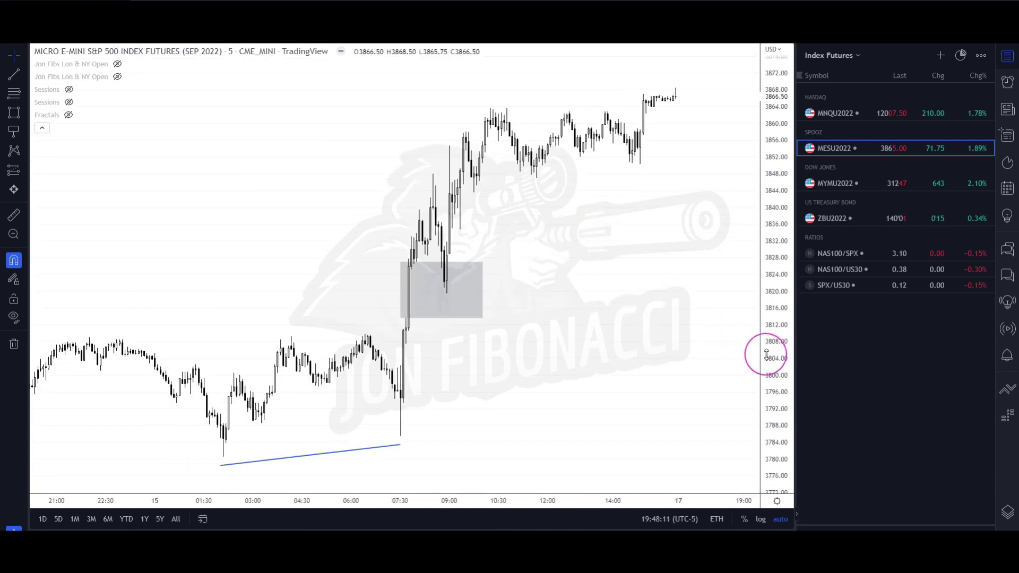
left_click_drag(764, 352, 748, 200)
left_click_drag(643, 123, 669, 353)
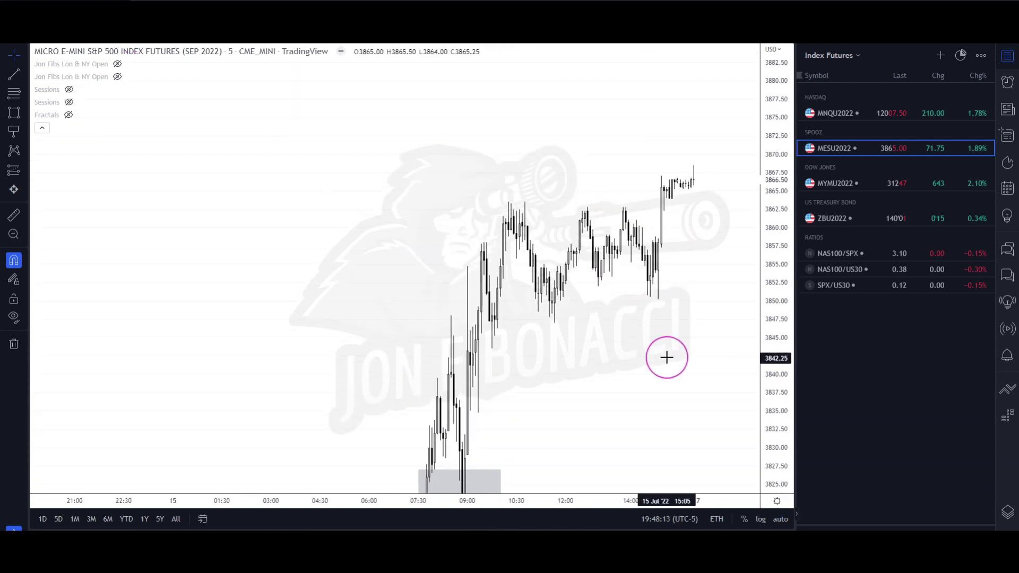
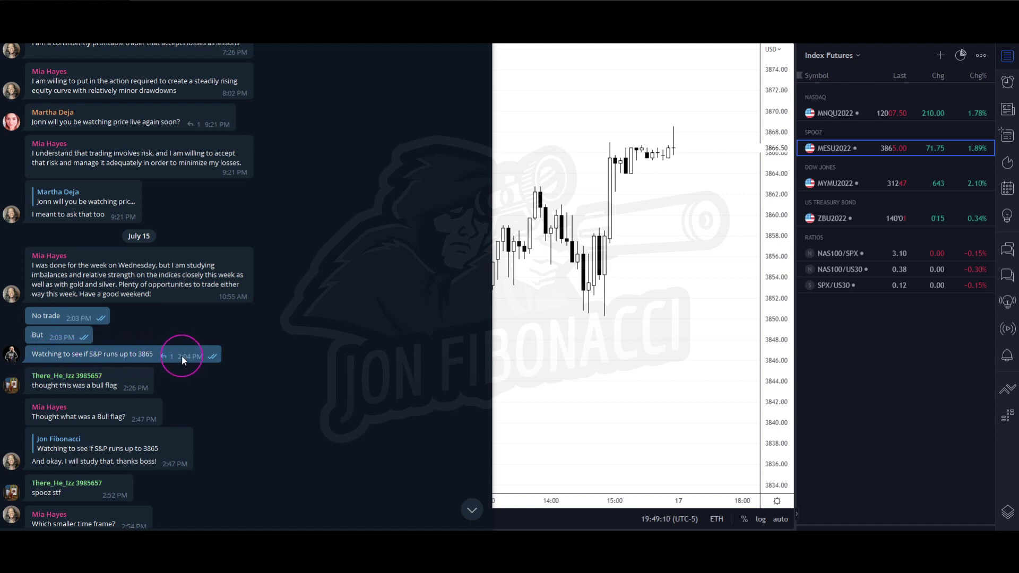
Return from the chat to the TradingView chart and place vertical lines at 14:00 and 15:00 on 15 July.
mouse_move(190, 357)
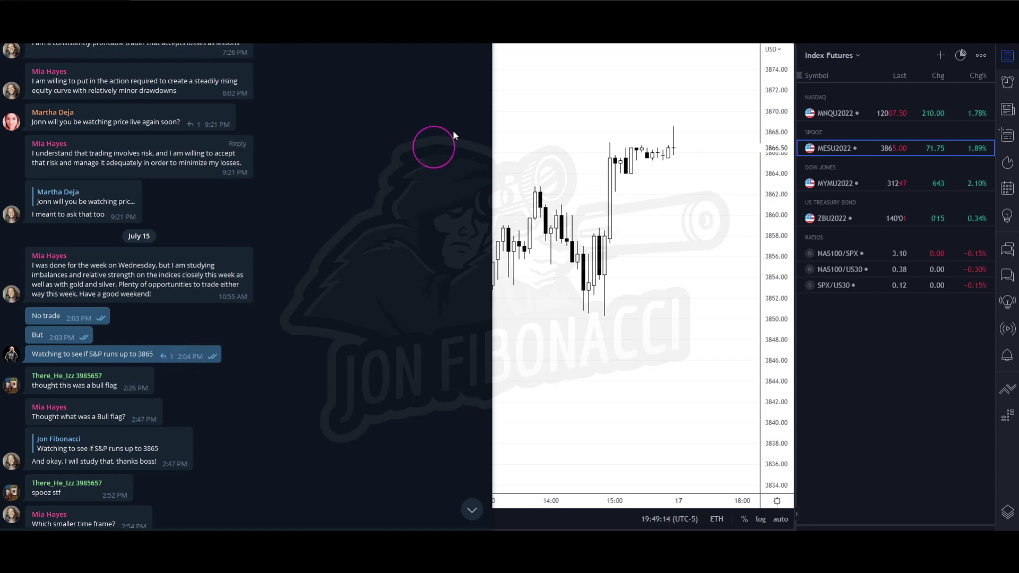
key("alt+Tab")
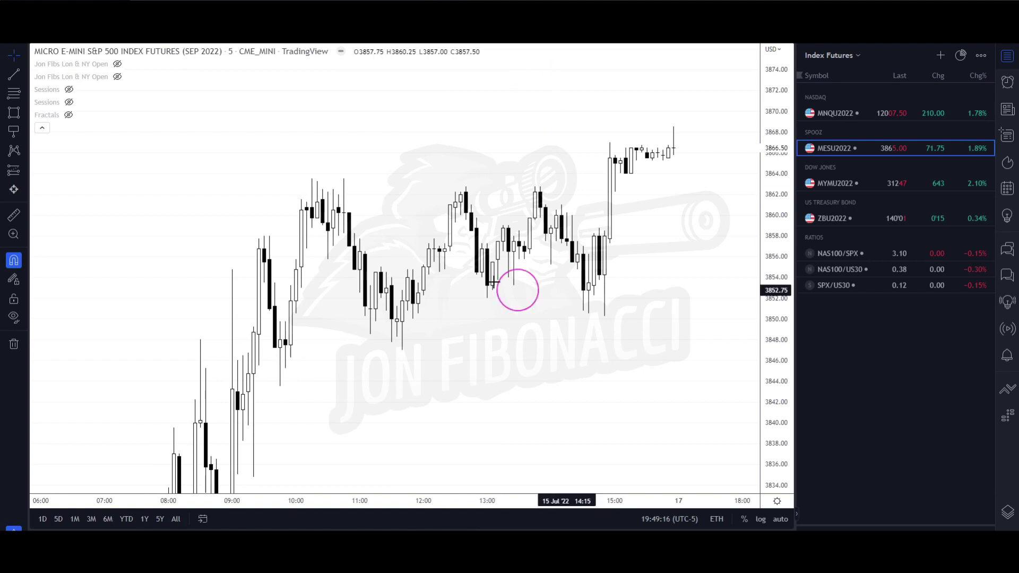
left_click(24, 75)
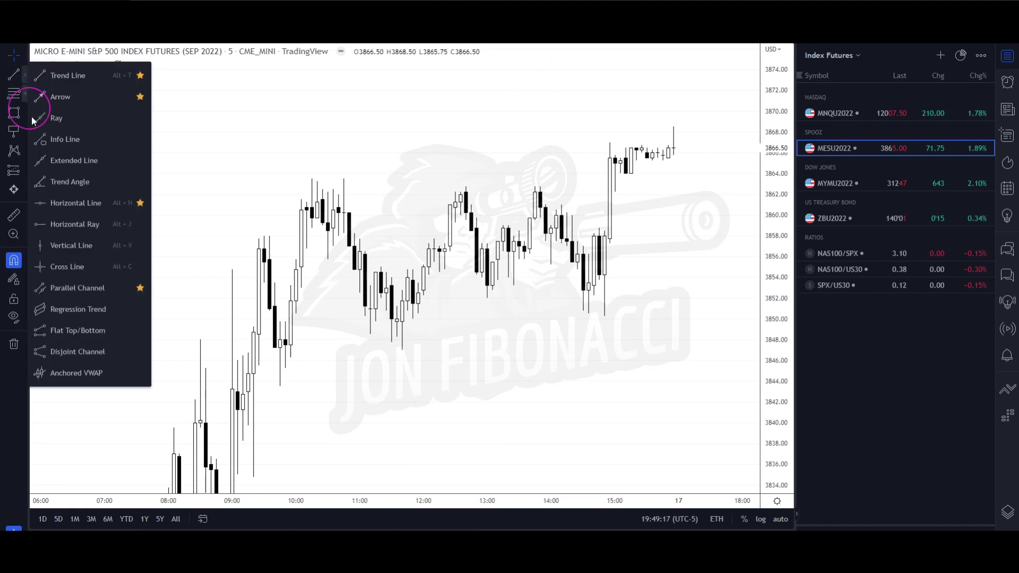
left_click(71, 245)
left_click(552, 374)
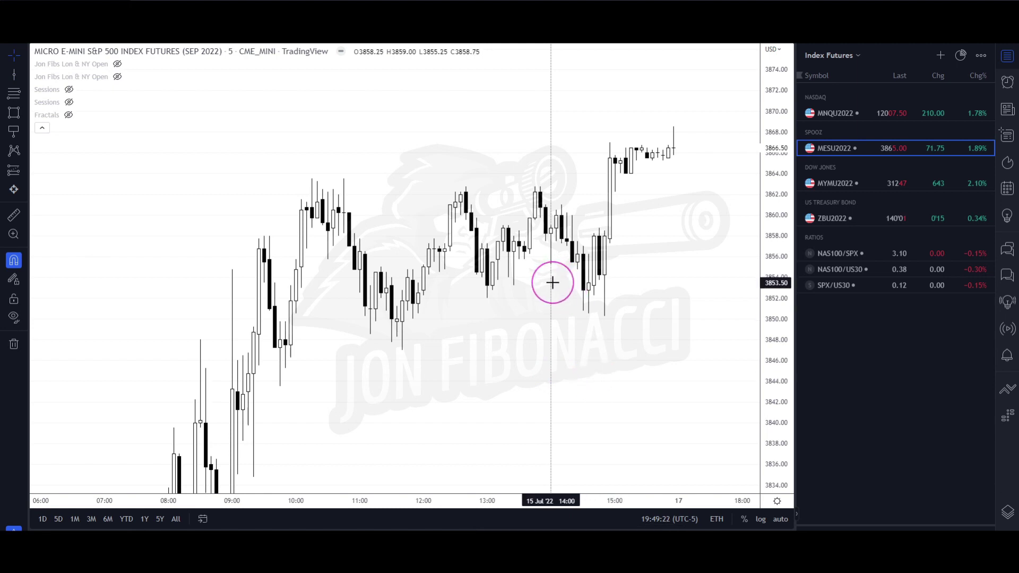
left_click(615, 455)
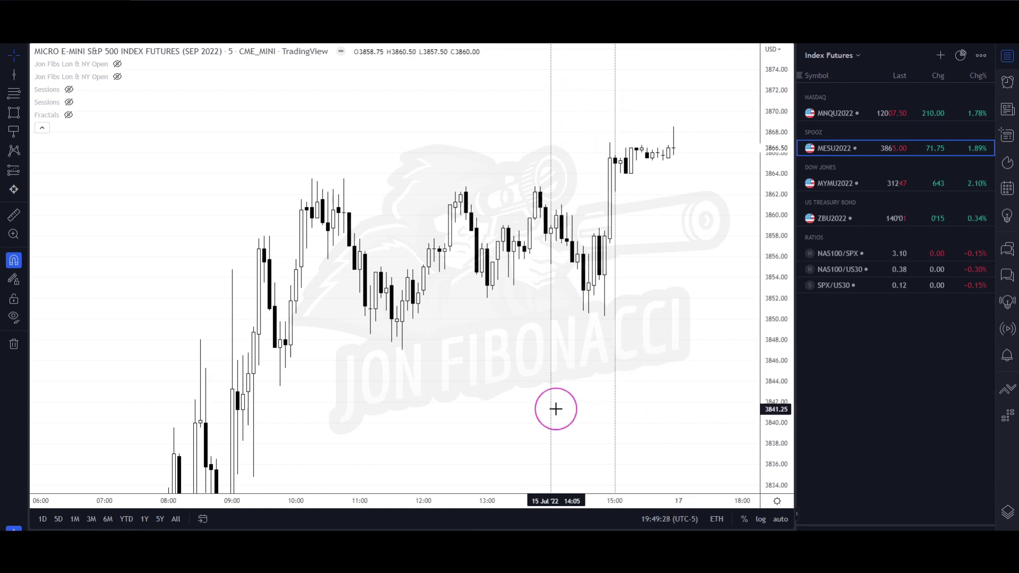
Draw a rectangle between the two vertical lines from about 3872.25 down to 3843.50 and change its fill to green.
left_click(14, 112)
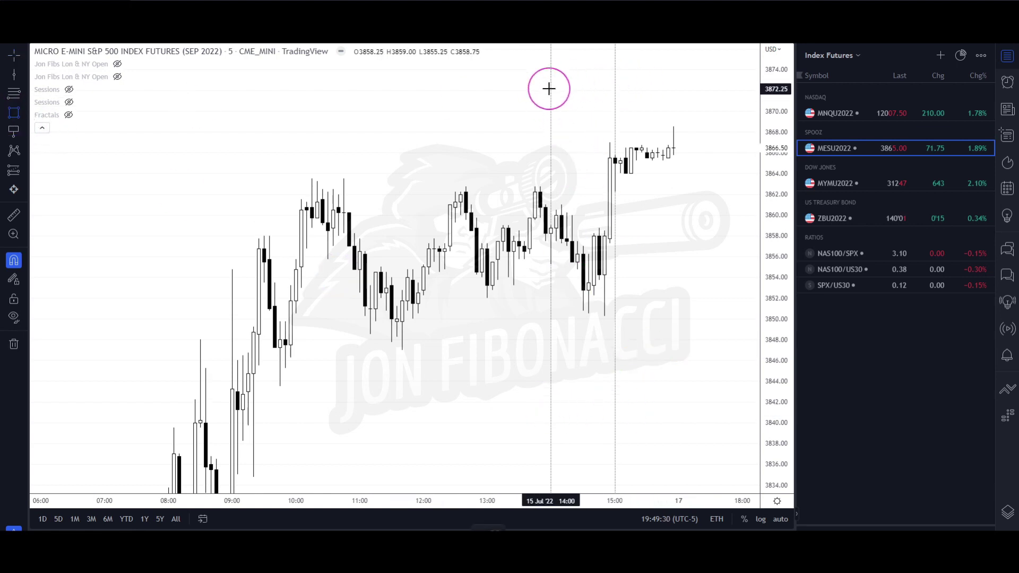
left_click_drag(550, 89, 615, 387)
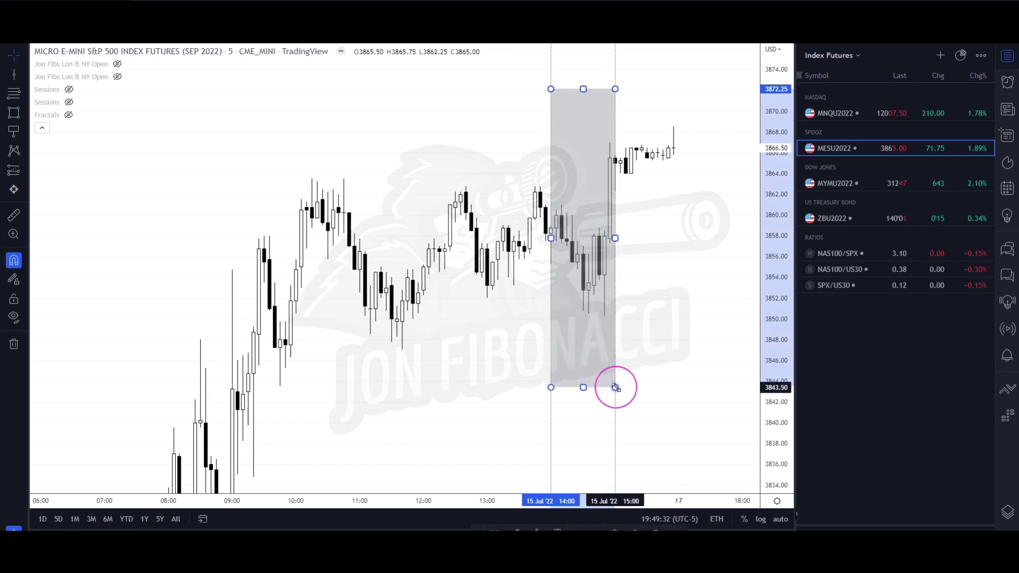
left_click(516, 527)
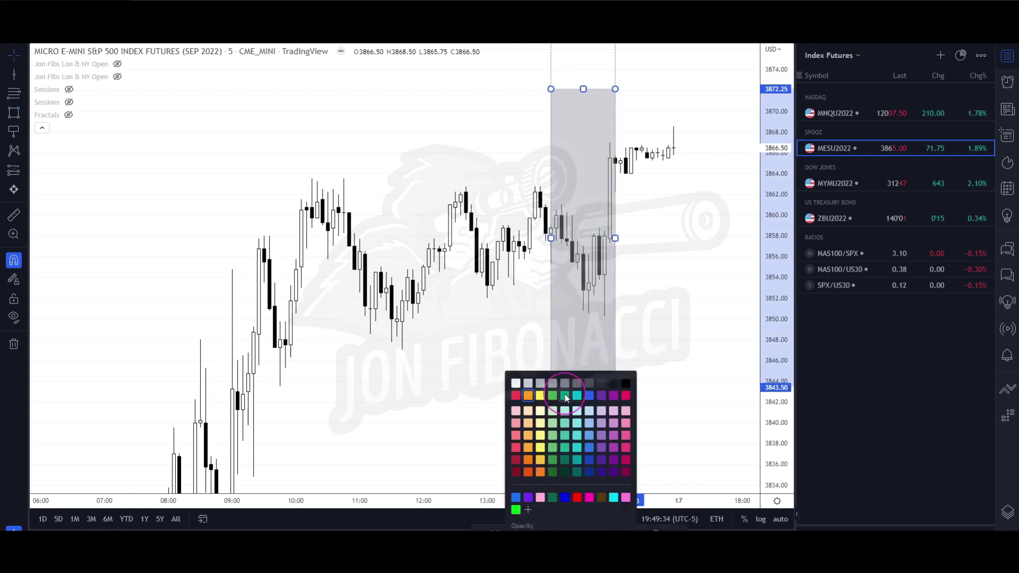
left_click(519, 354)
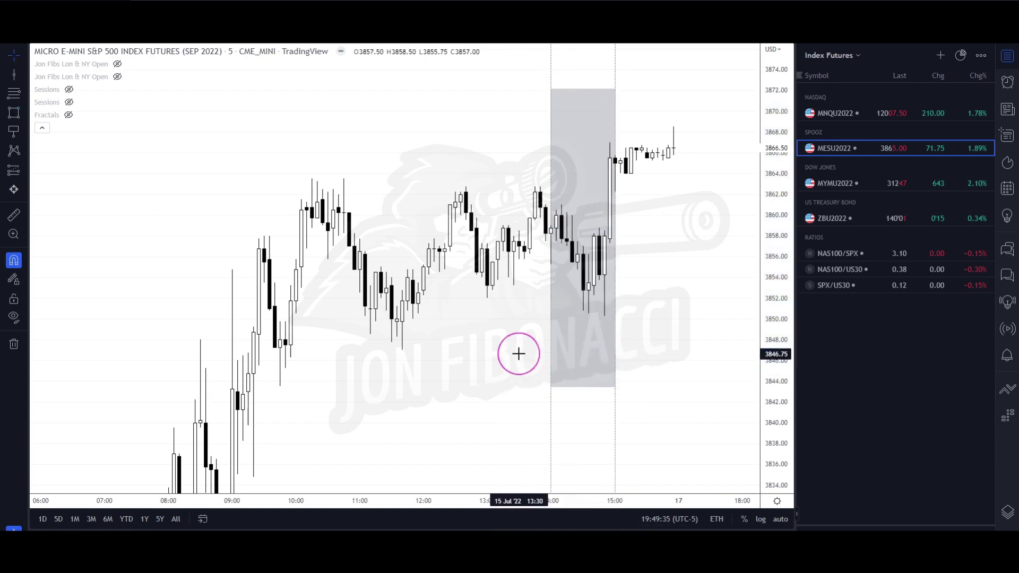
left_click(567, 387)
left_click(517, 528)
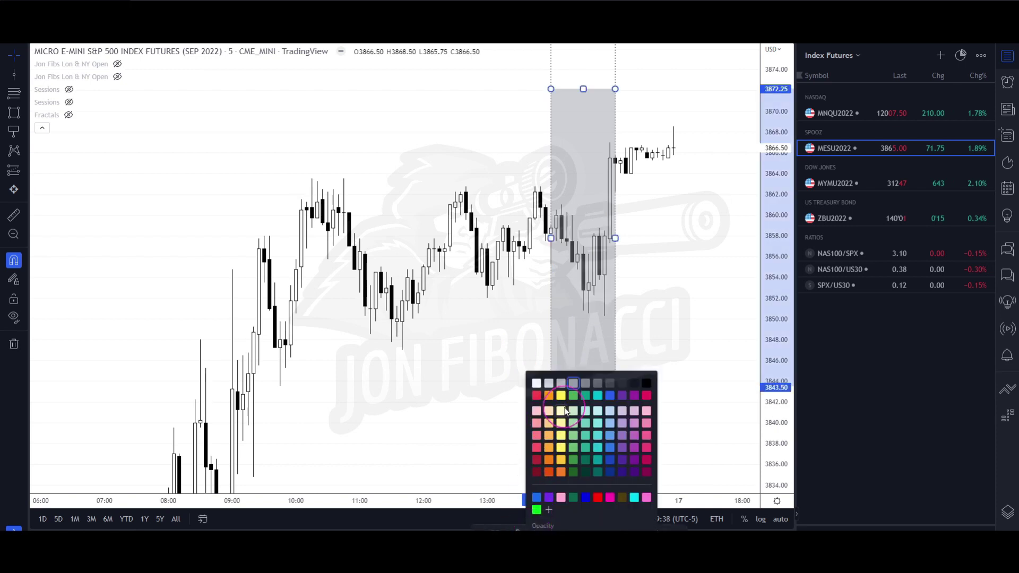
left_click(554, 423)
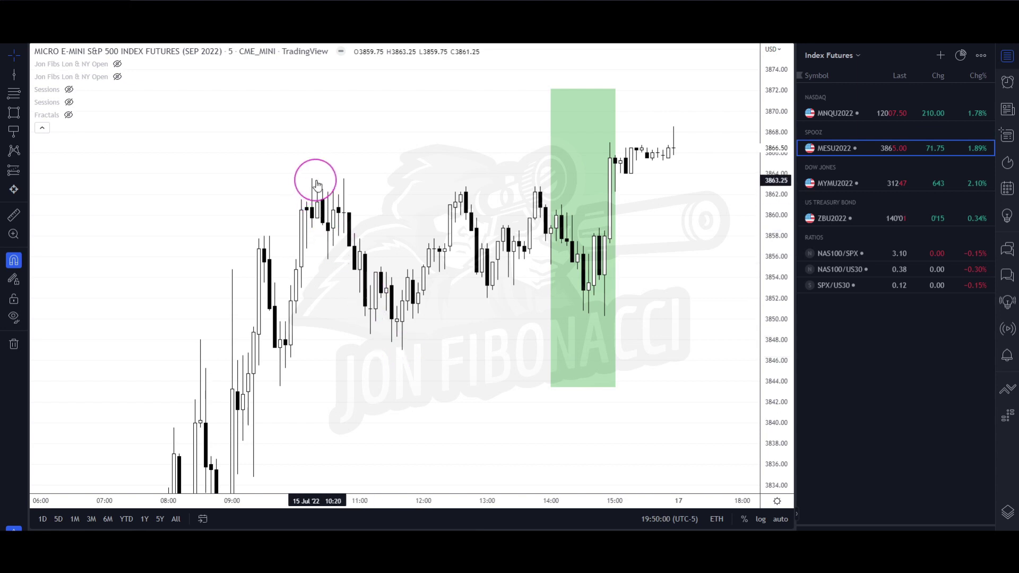
Draw a horizontal trend line at 3863.50 from the 10:15 high past the green zone and recolour it crimson pink.
left_click(27, 78)
left_click(53, 74)
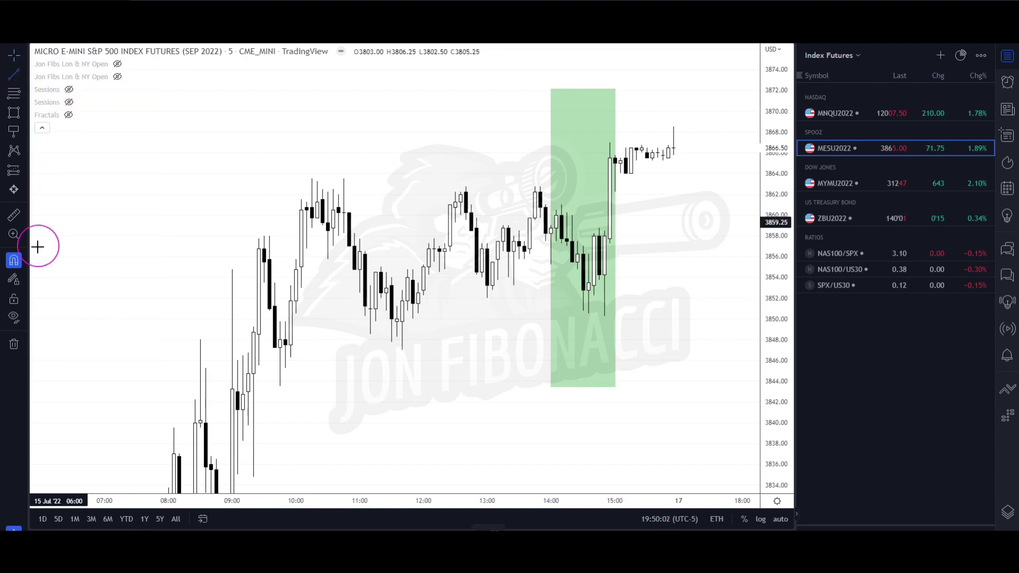
left_click_drag(312, 178, 678, 226)
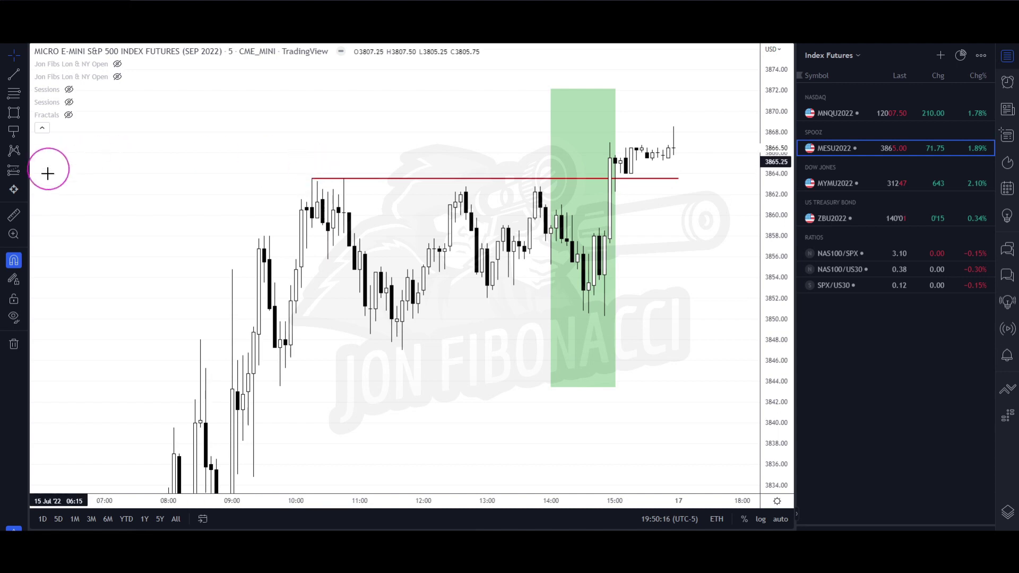
left_click(359, 178)
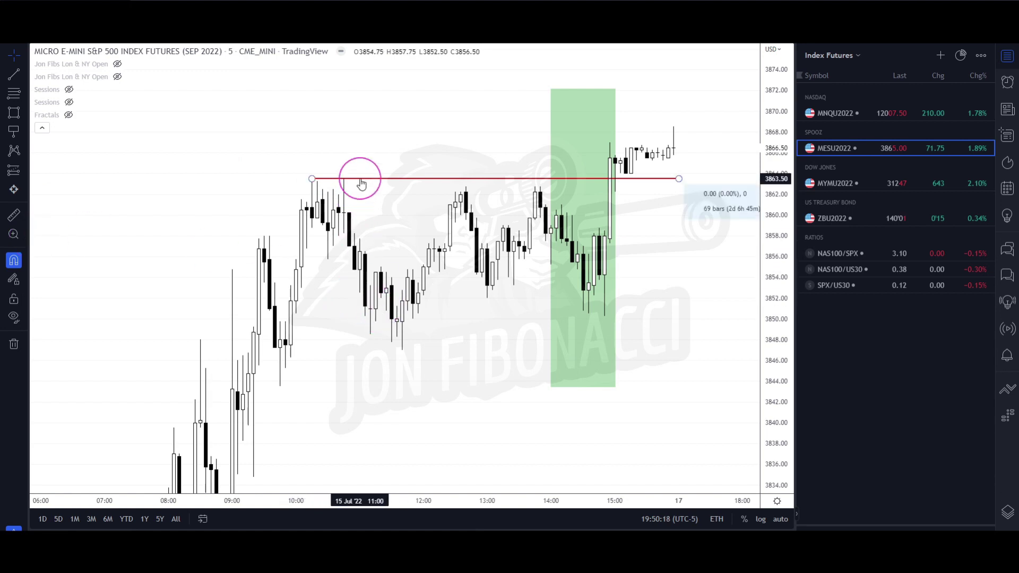
left_click(523, 533)
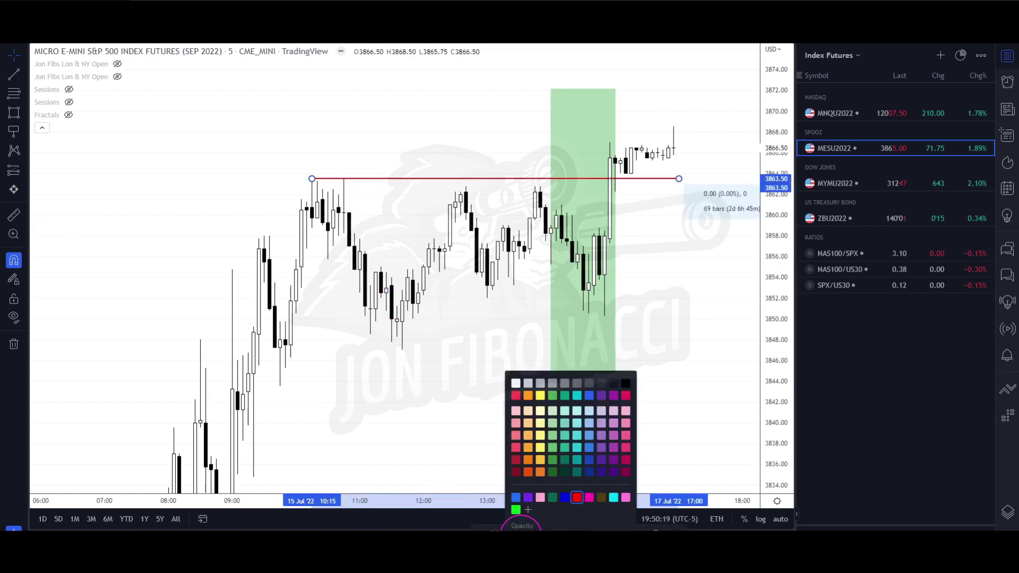
left_click(625, 398)
left_click(687, 382)
left_click(551, 245)
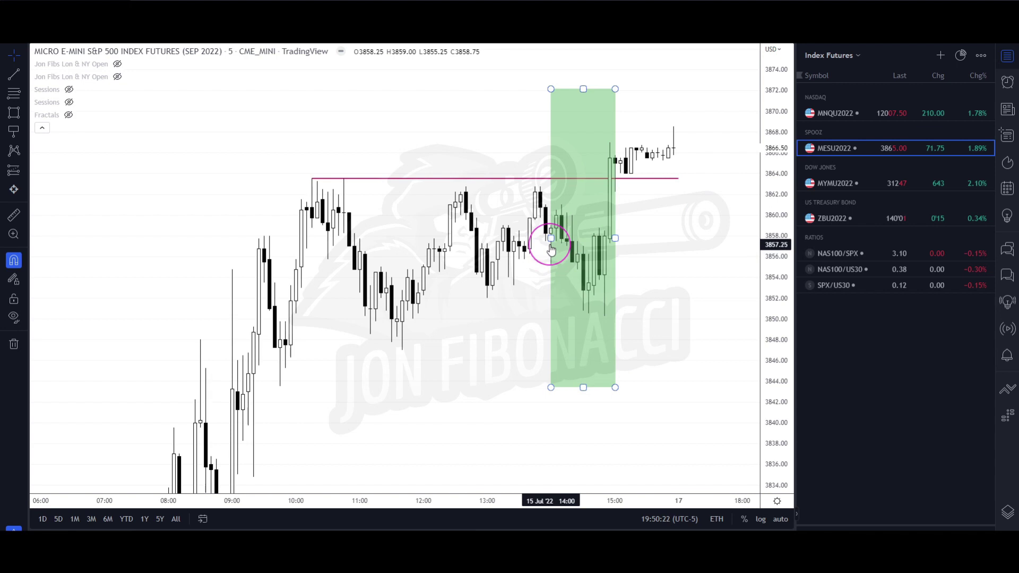
left_click(533, 249)
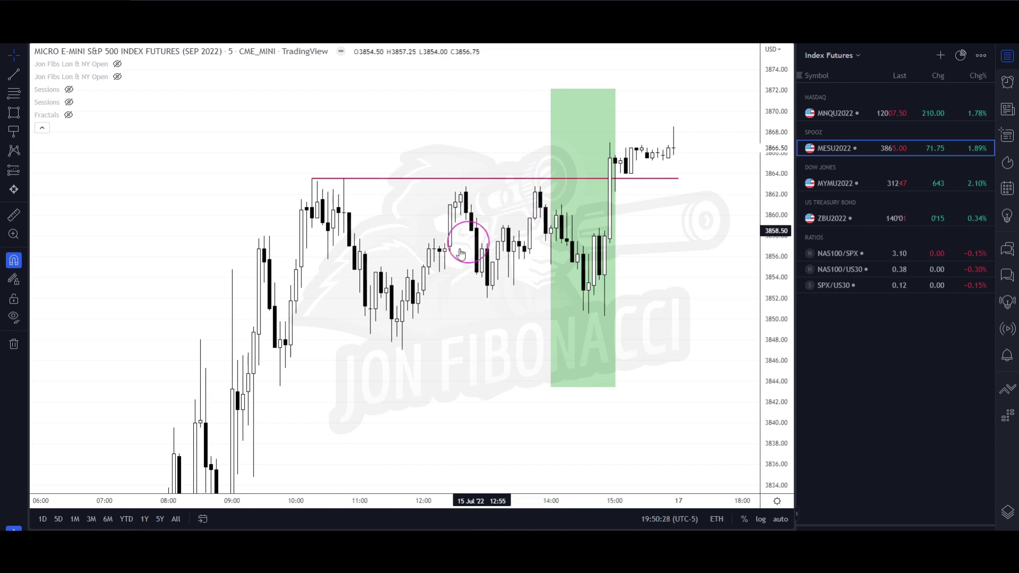
Place a Fibonacci retracement from the 3847.00 low at 11:40 up to the 3862.75 high at 12:40 on 15 July.
left_click(14, 93)
left_click(402, 350)
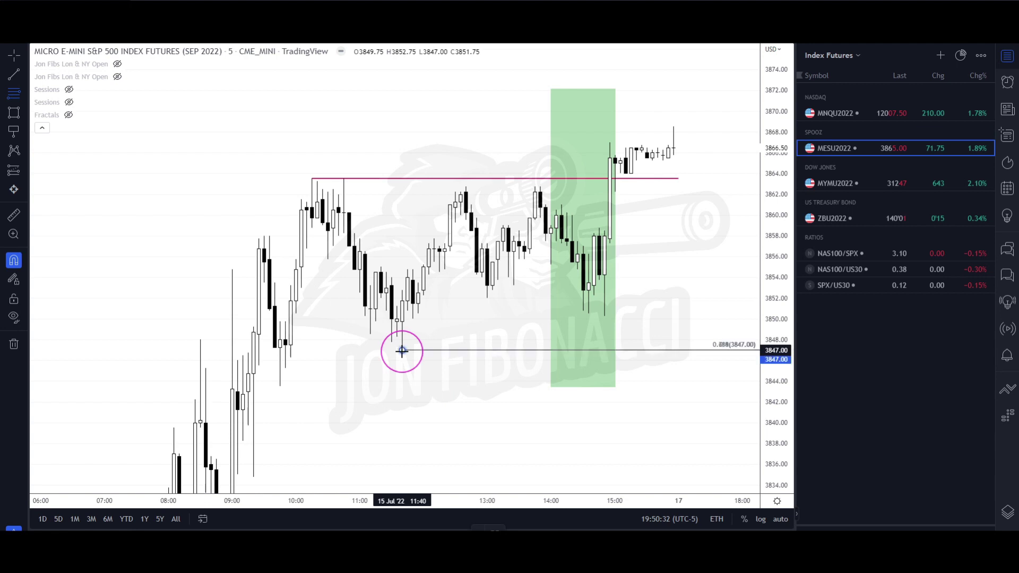
left_click(466, 186)
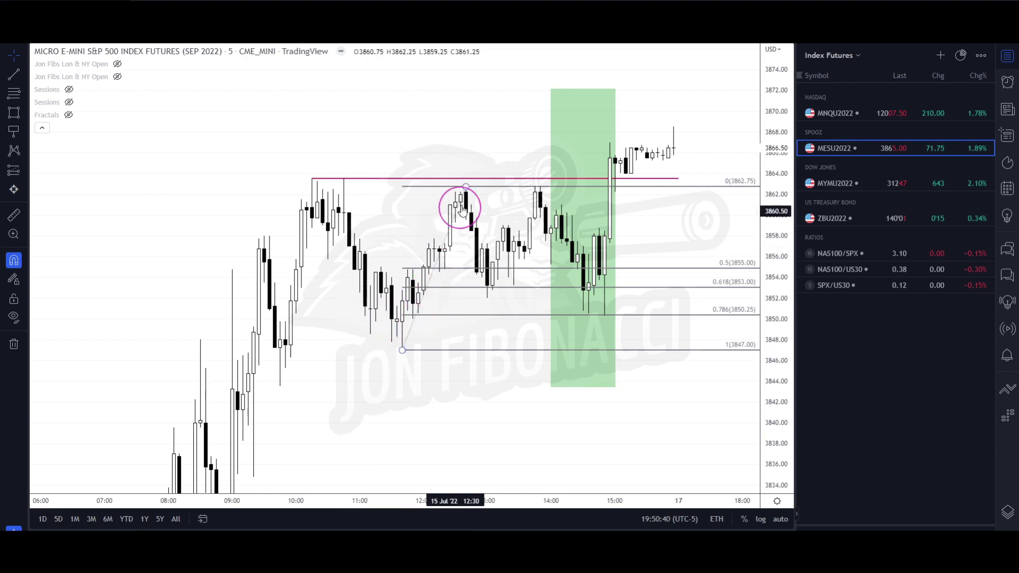
left_click(468, 181)
left_click(468, 183)
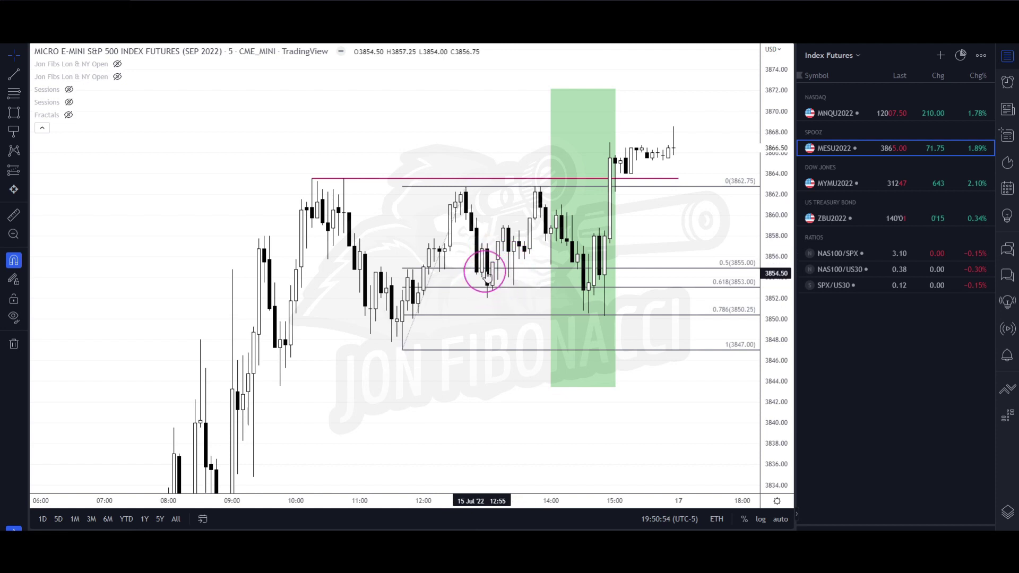
left_click(536, 191)
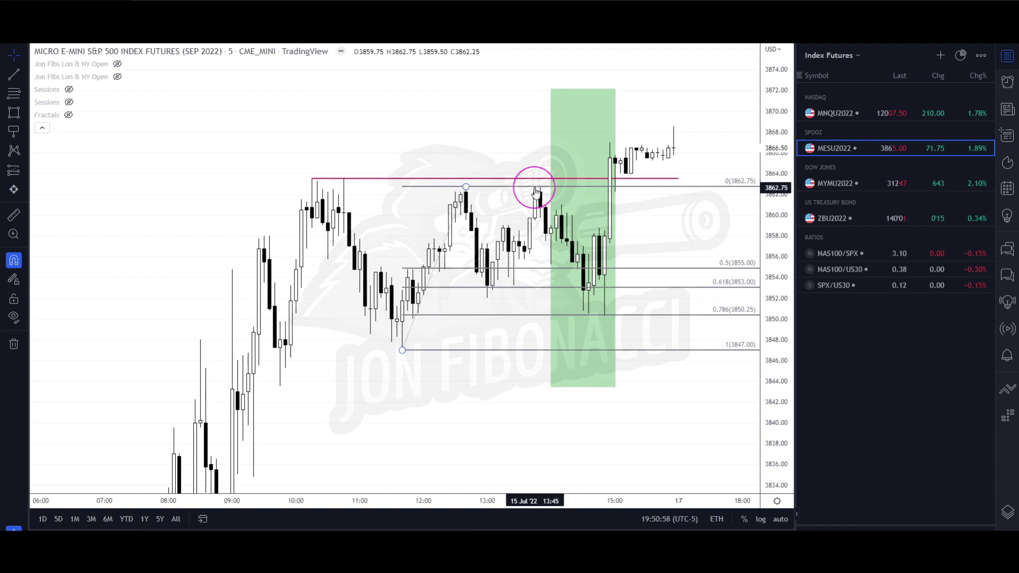
left_click(534, 159)
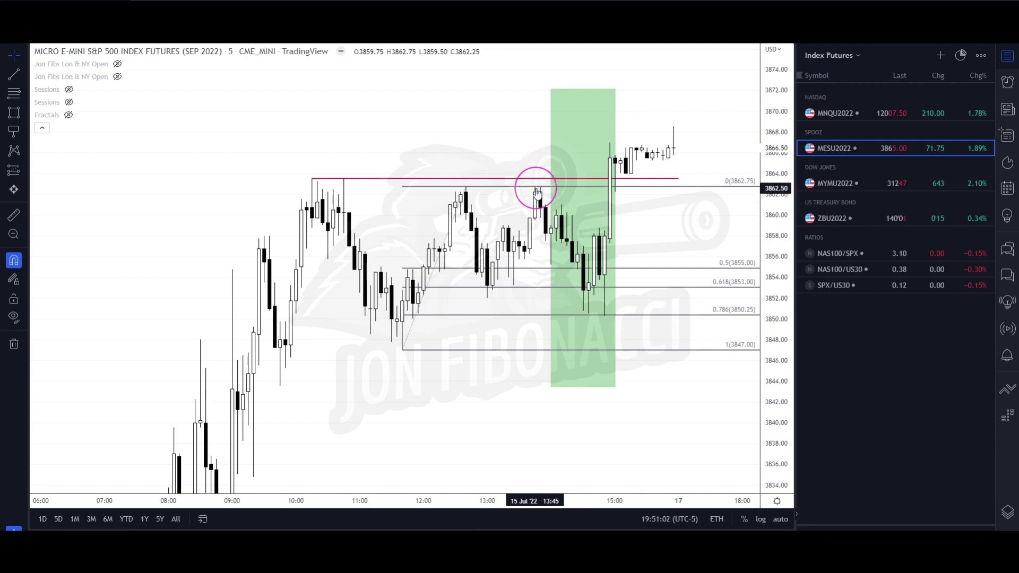
left_click(552, 221)
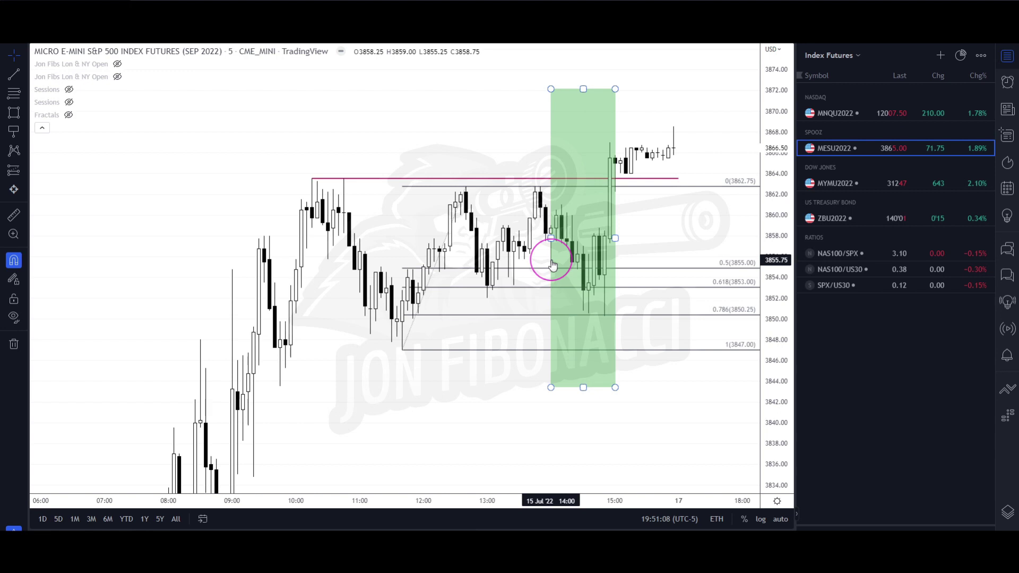
left_click(629, 318)
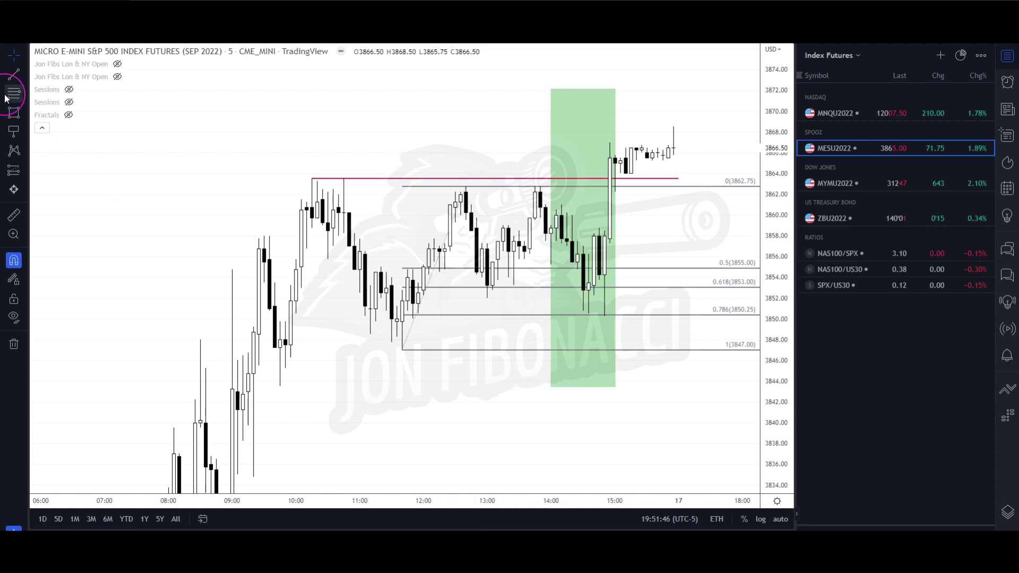
Draw a horizontal trend line at about 3848.00 from 12:15 to 15:55 and recolour it red.
left_click(21, 73)
left_click(37, 75)
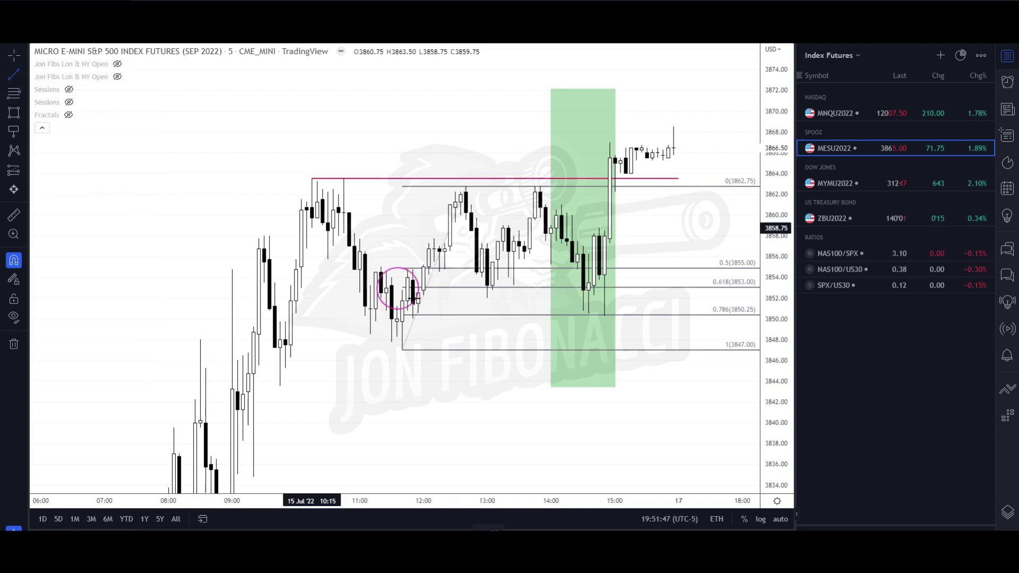
left_click(440, 340)
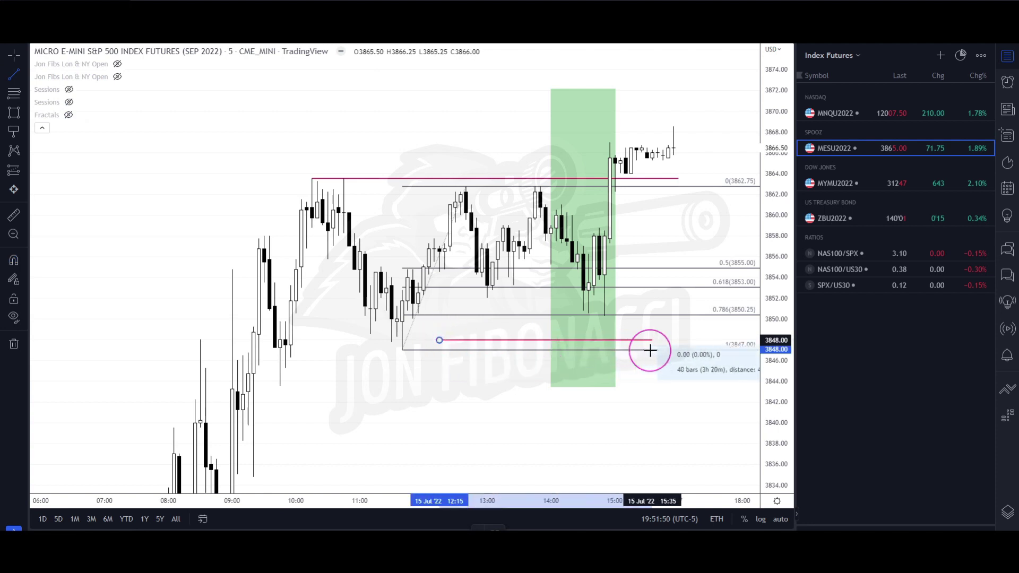
left_click(673, 340)
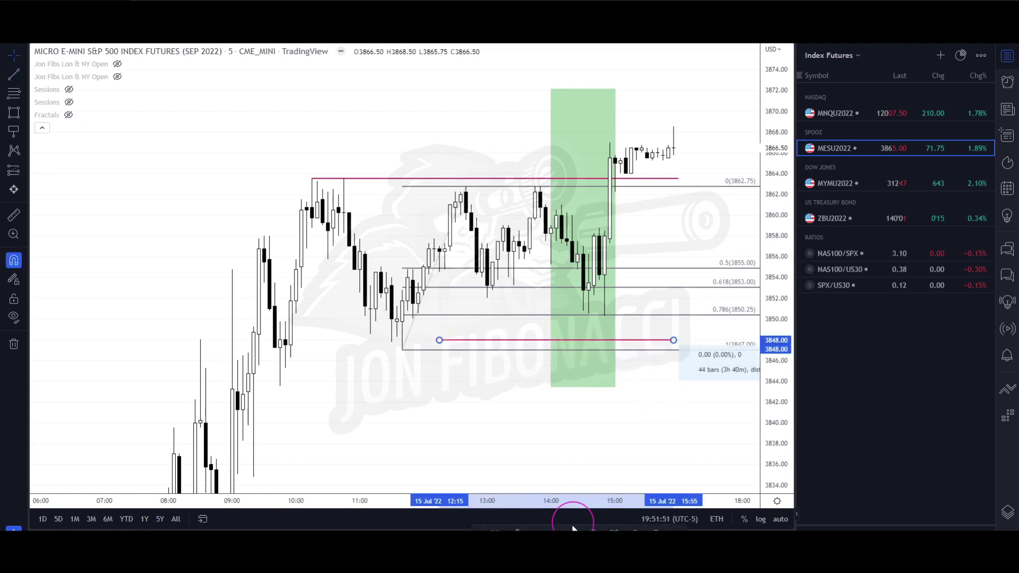
left_click(517, 529)
left_click(578, 499)
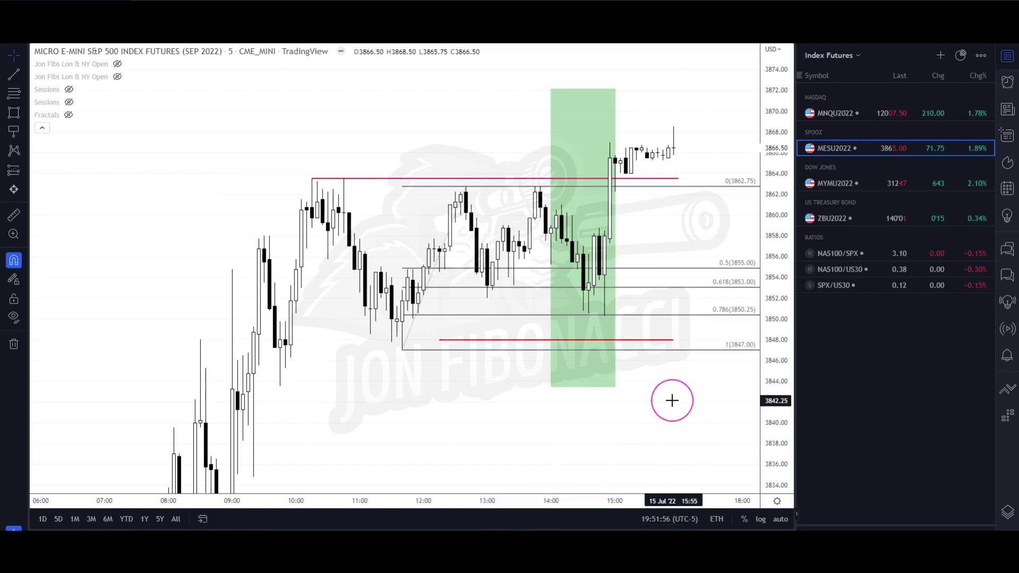
left_click(605, 321)
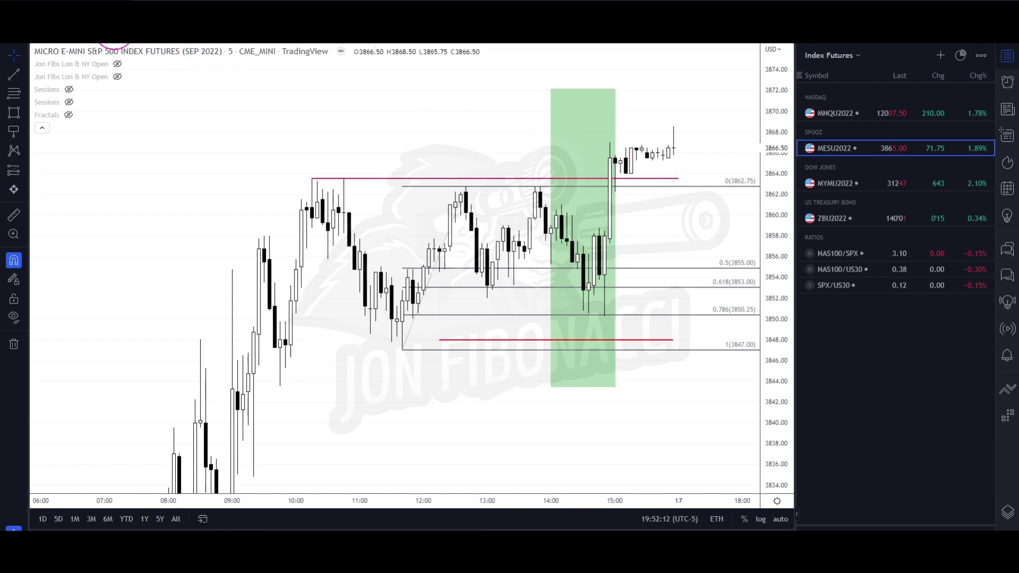
Change the S&P futures chart to the 1-minute timeframe and enlarge the price action around the green zone.
left_click(114, 26)
scroll(610, 289, "down", 5)
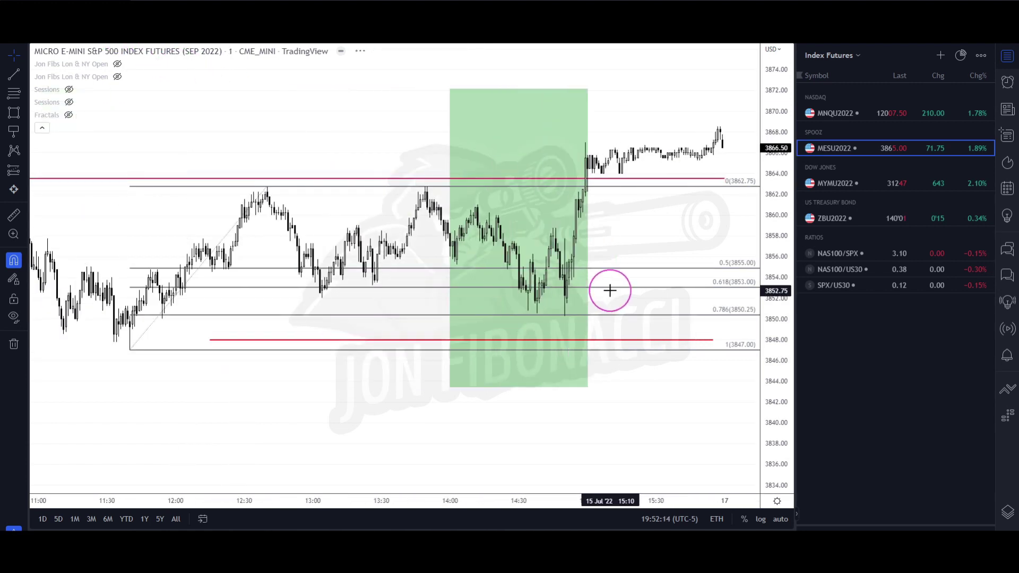
left_click_drag(775, 436, 705, 391)
scroll(708, 393, "down", 2)
left_click_drag(775, 424, 769, 390)
scroll(698, 390, "up", 1)
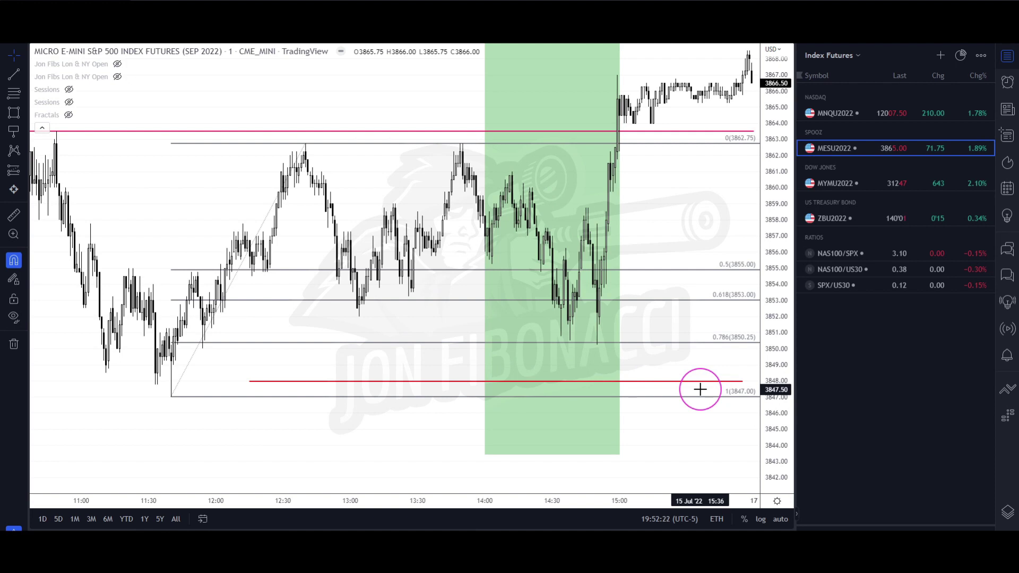
left_click(302, 142)
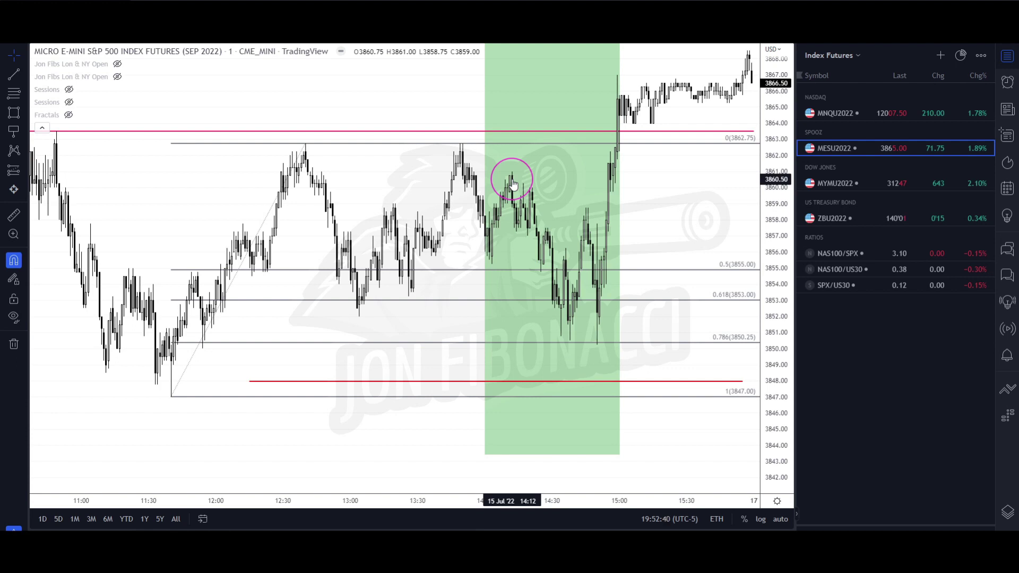
Draw a horizontal trend line at 3852.00 from the 13:04 low to about 15:17 and recolour it crimson pink.
scroll(513, 184, "down", 2)
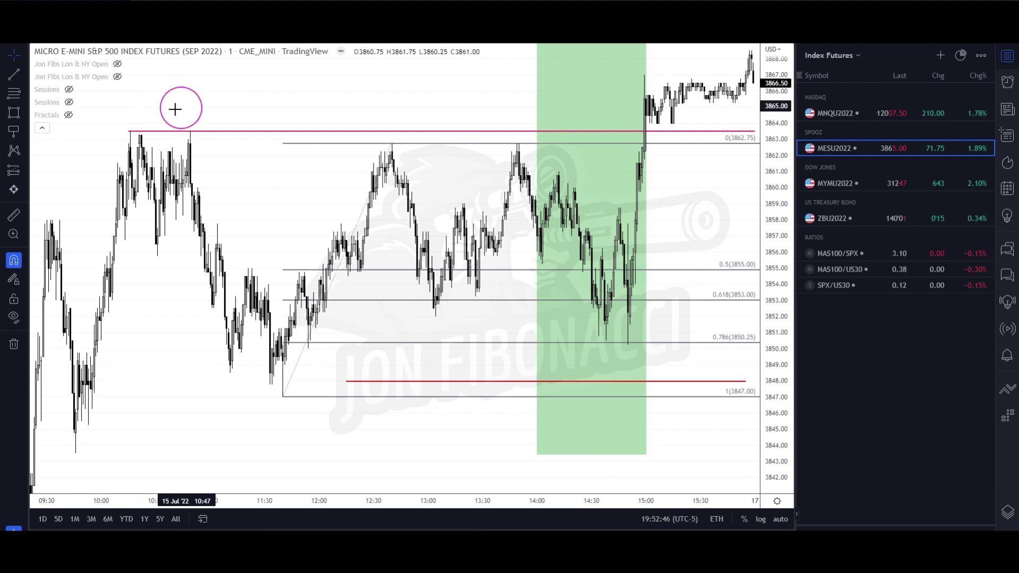
scroll(518, 175, "up", 2)
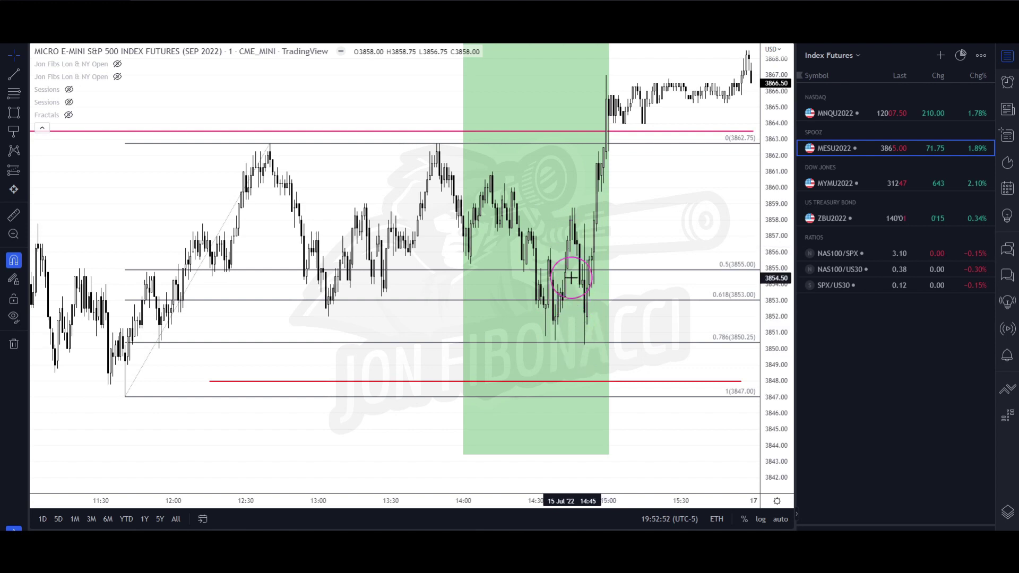
left_click(14, 75)
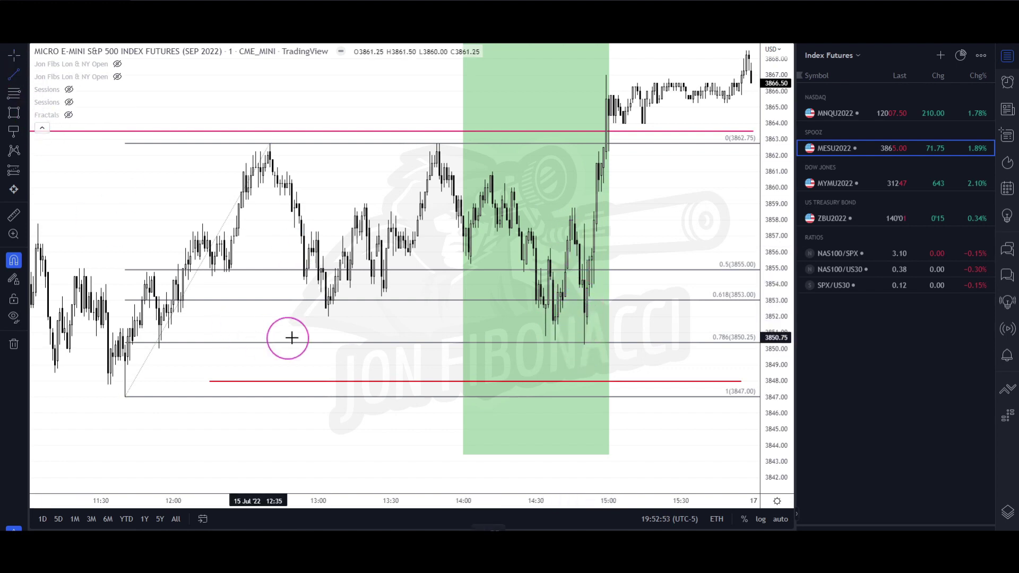
left_click(328, 319)
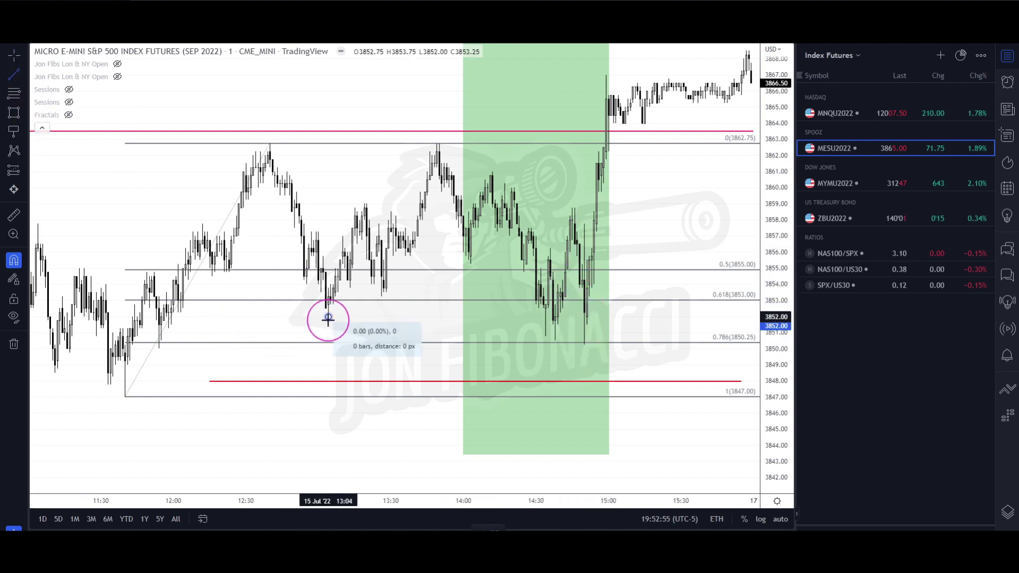
left_click(648, 332)
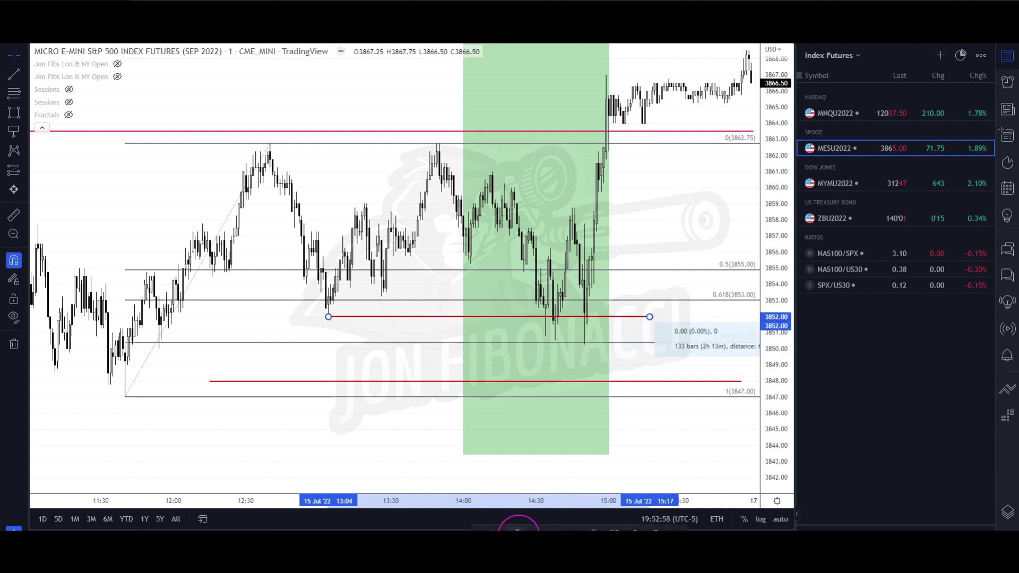
left_click(518, 528)
left_click(626, 396)
Delete the Fibonacci retracement from the chart.
left_click(698, 220)
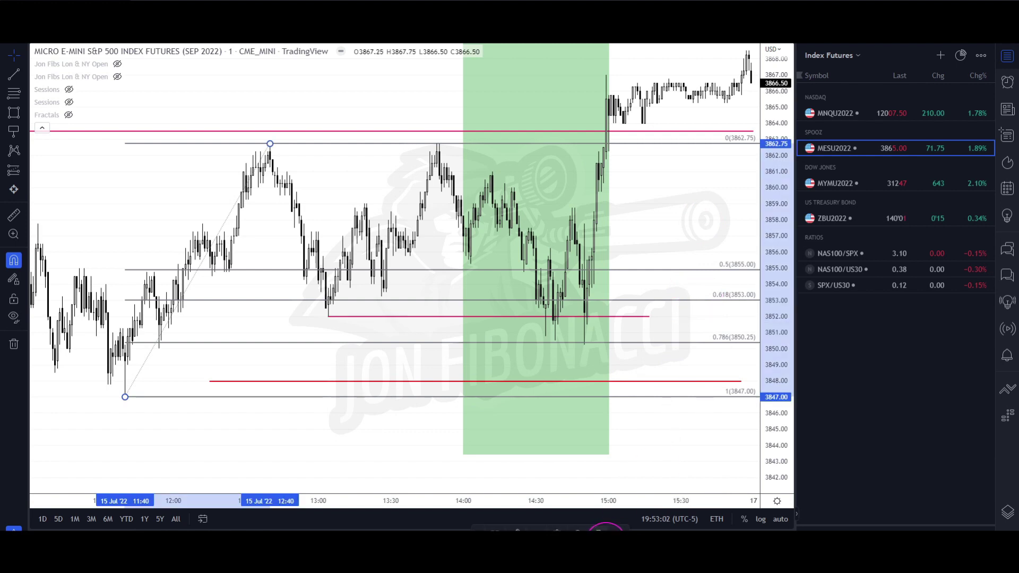
left_click(603, 525)
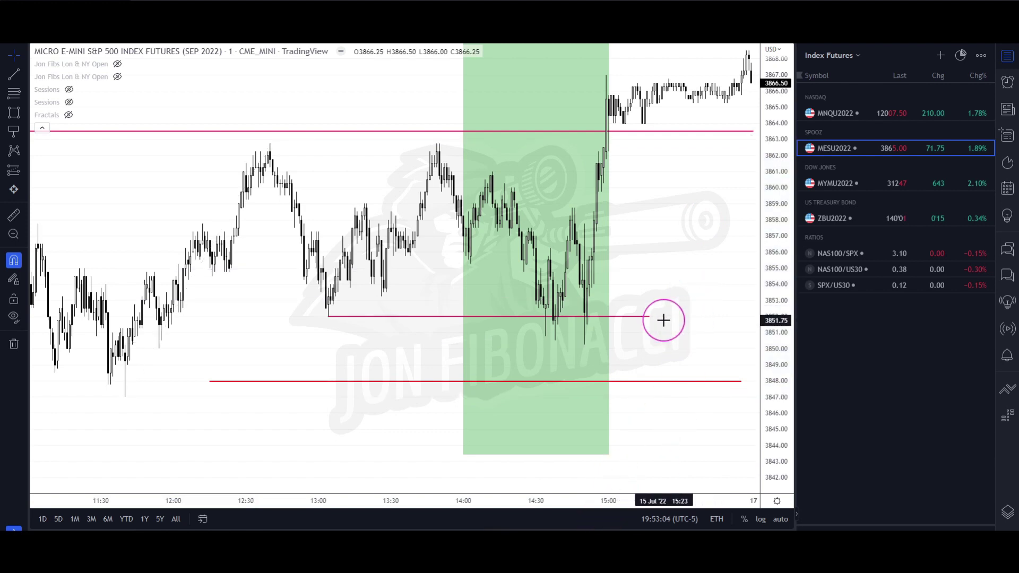
scroll(687, 253, "down", 1)
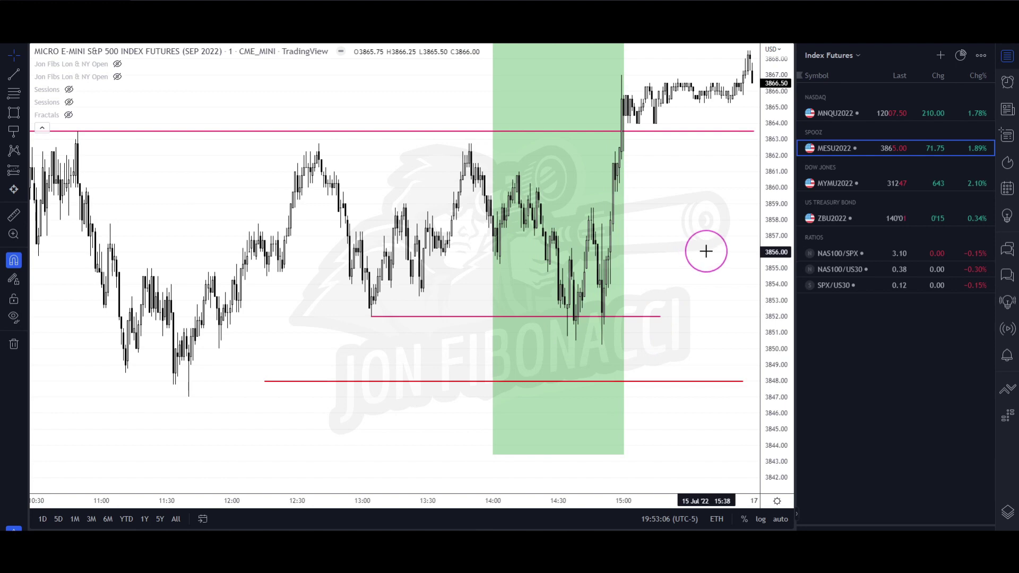
left_click_drag(768, 230, 707, 255)
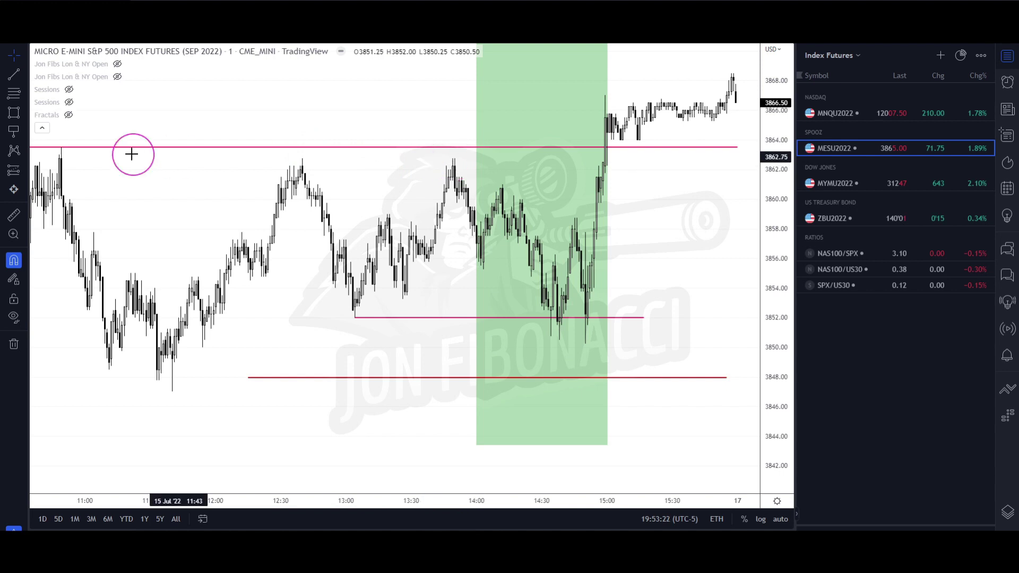
Collapse the list of indicators shown above the price action.
left_click(43, 129)
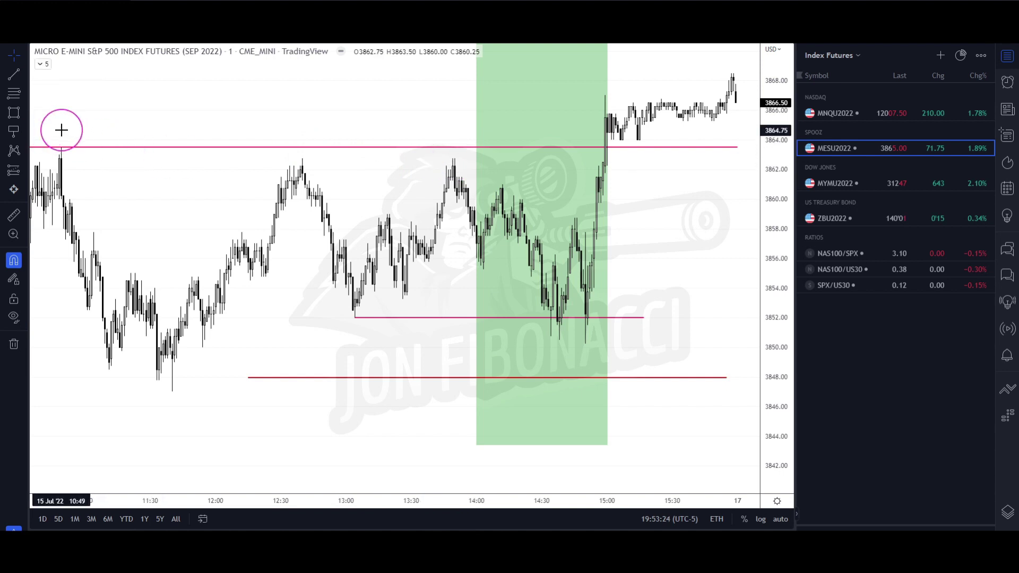
scroll(79, 125, "down", 2)
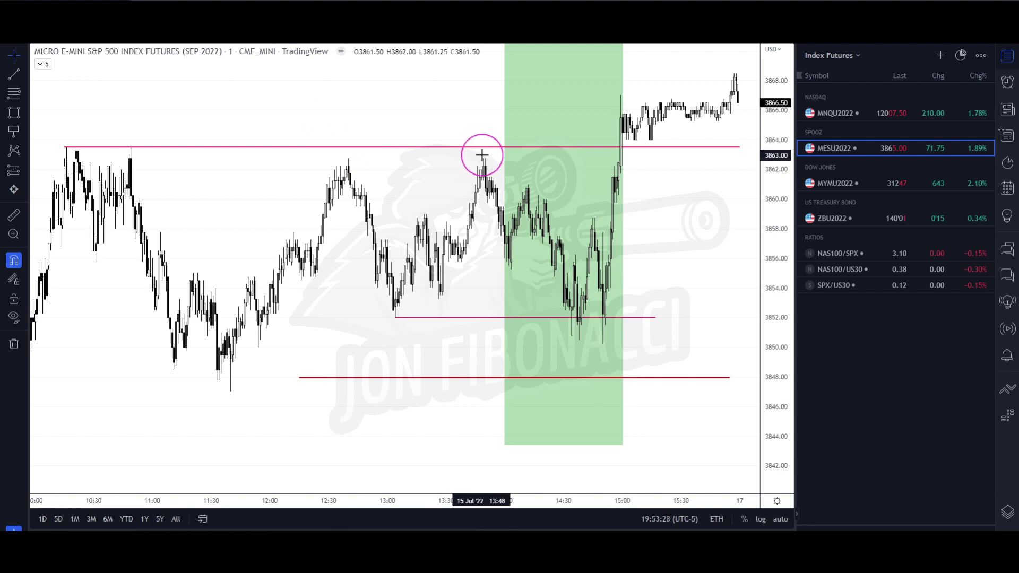
scroll(481, 155, "up", 1)
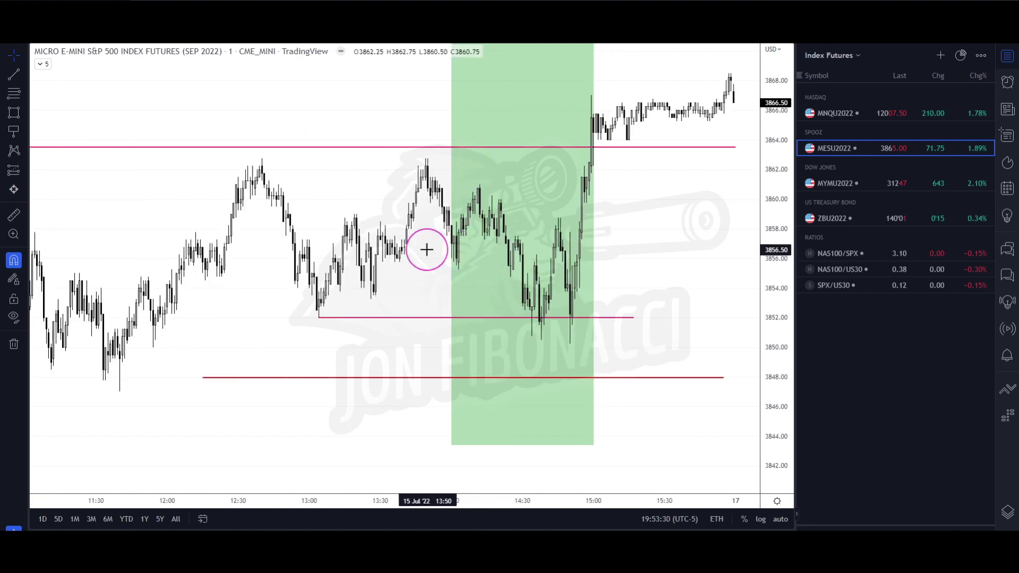
Draw an upward arrow at 14:04 on the S&P futures chart from 3854.25 to 3857.25 and recolour it blue.
left_click(23, 74)
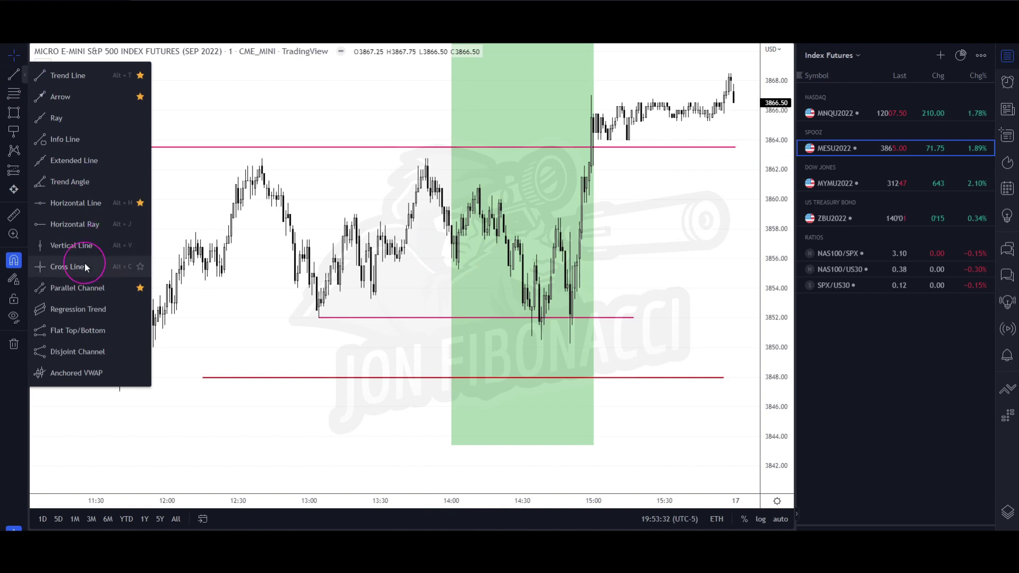
left_click(63, 97)
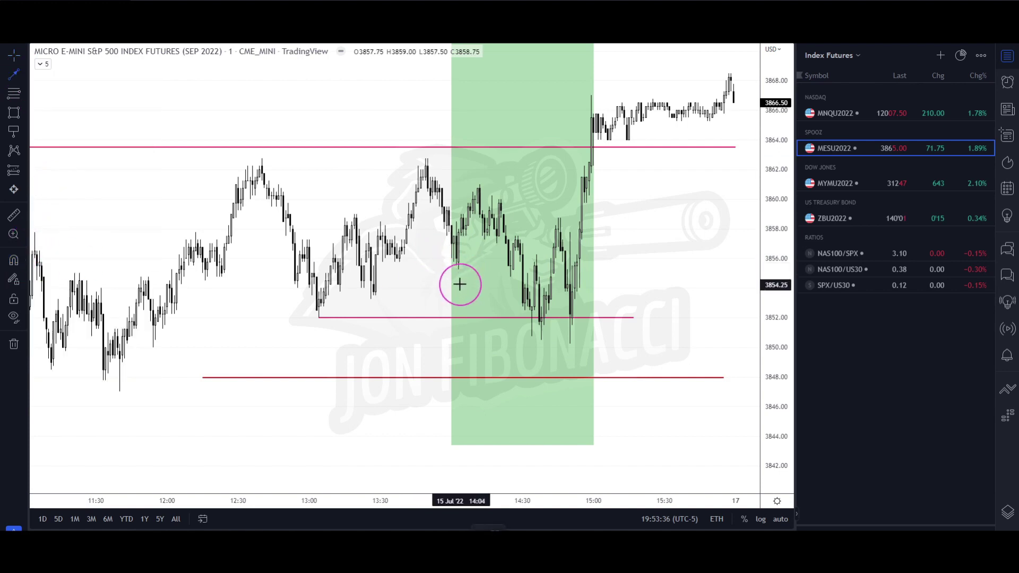
left_click_drag(460, 283, 461, 239)
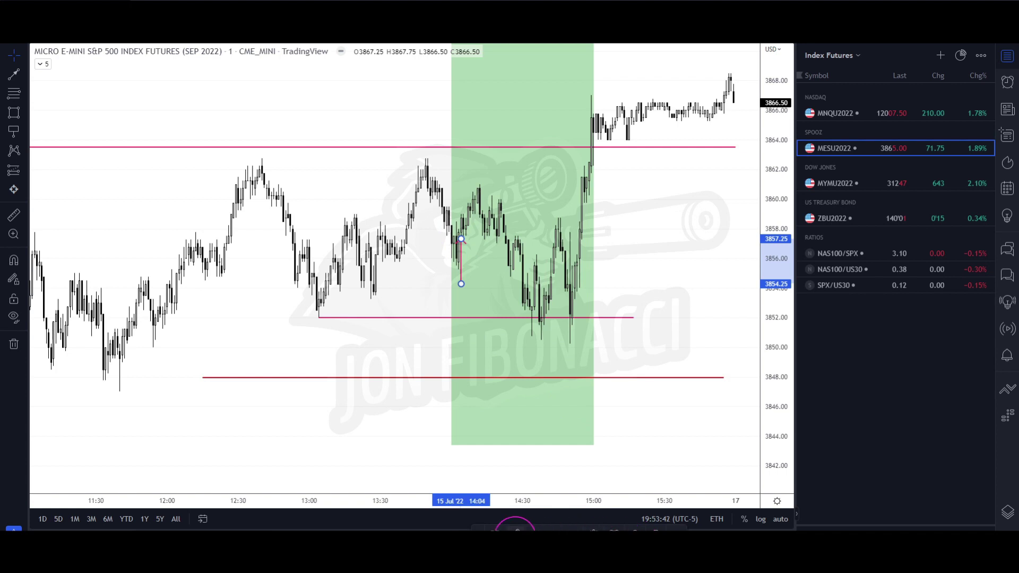
left_click(516, 530)
left_click(589, 396)
left_click(680, 247)
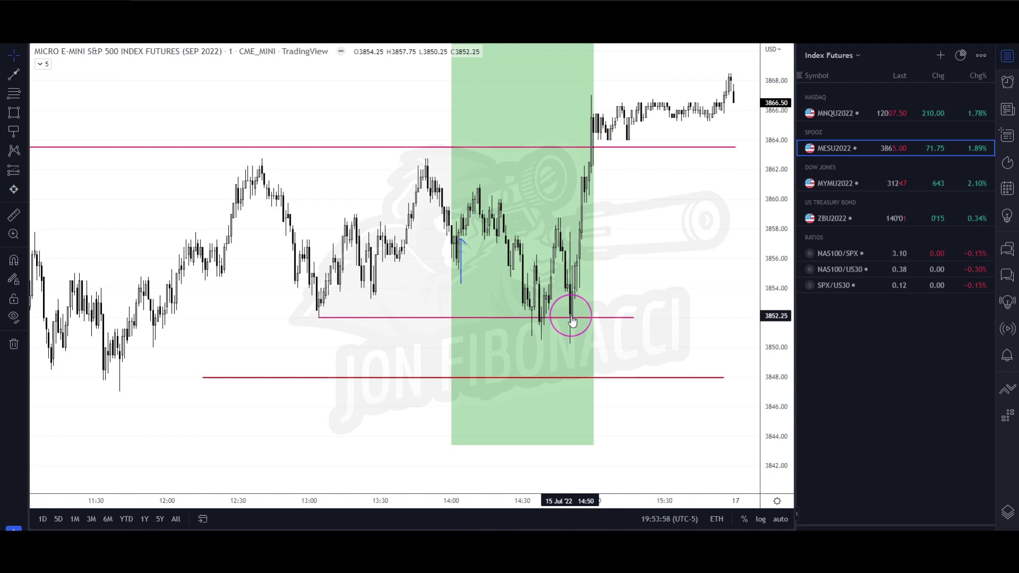
Delete the blue arrow at 14:04 from the chart.
scroll(572, 318, "up", 4)
left_click_drag(575, 282, 562, 318)
scroll(692, 303, "up", 1)
scroll(700, 308, "up", 2)
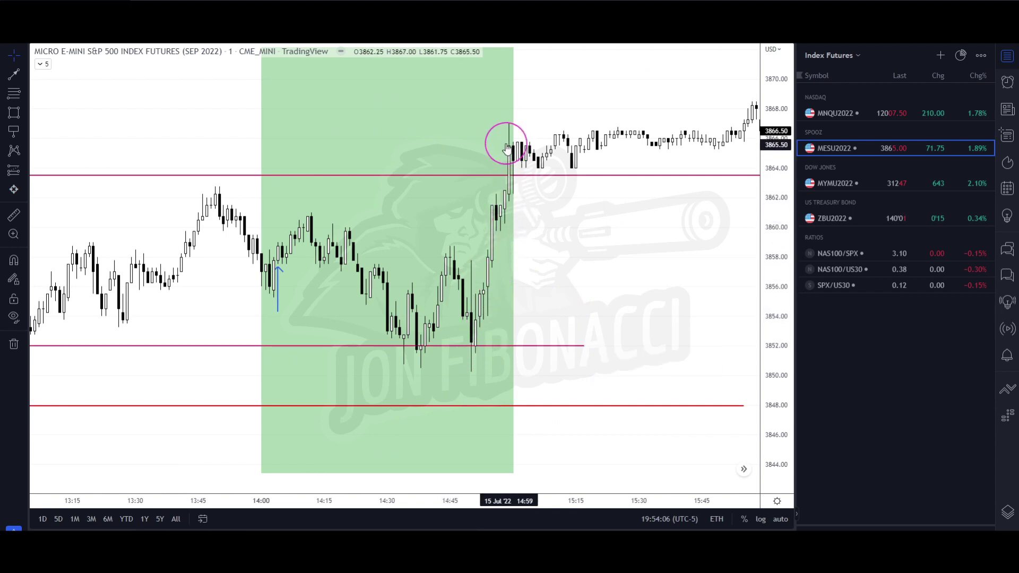
scroll(653, 303, "down", 3)
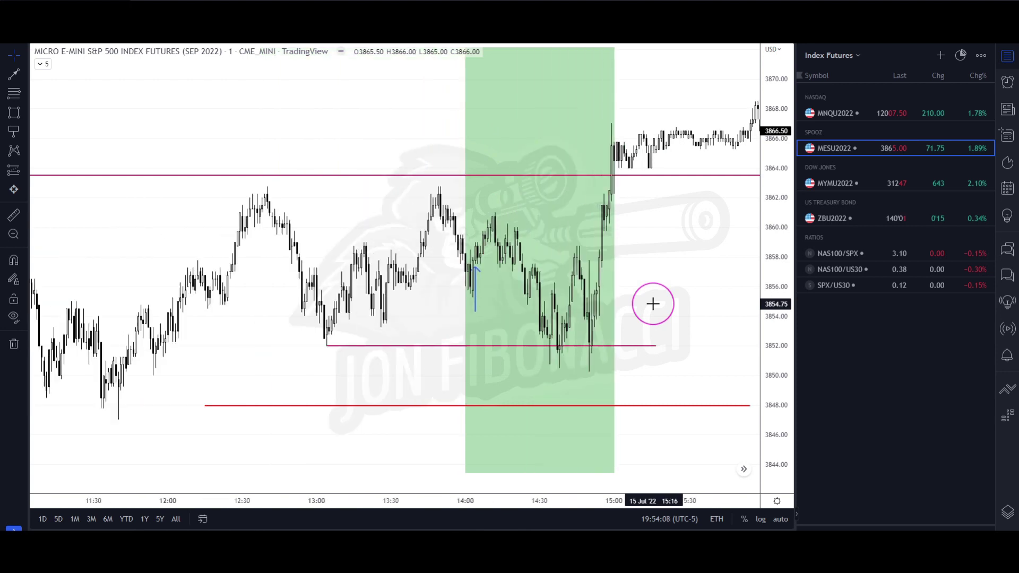
left_click(476, 294)
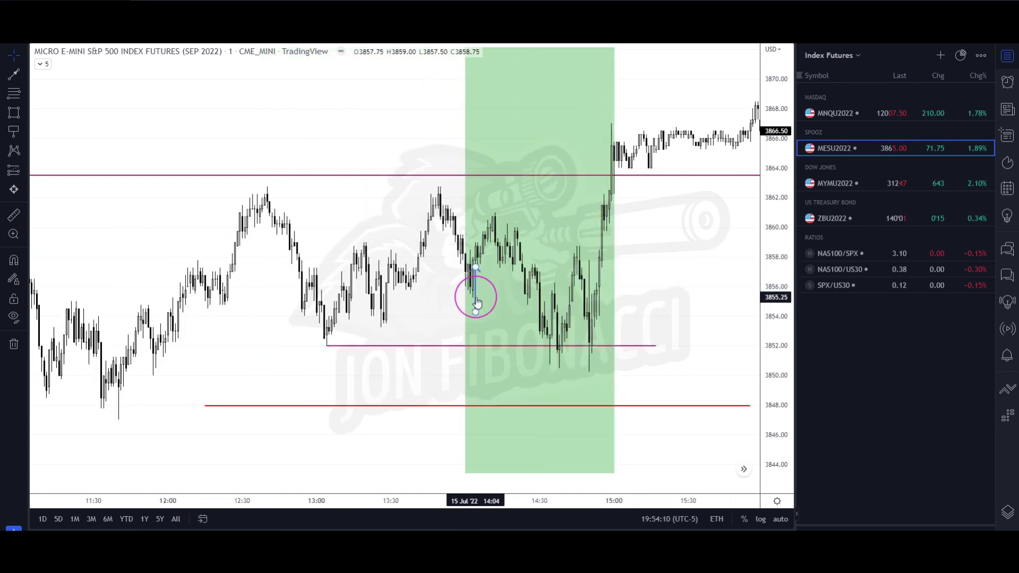
key("Delete")
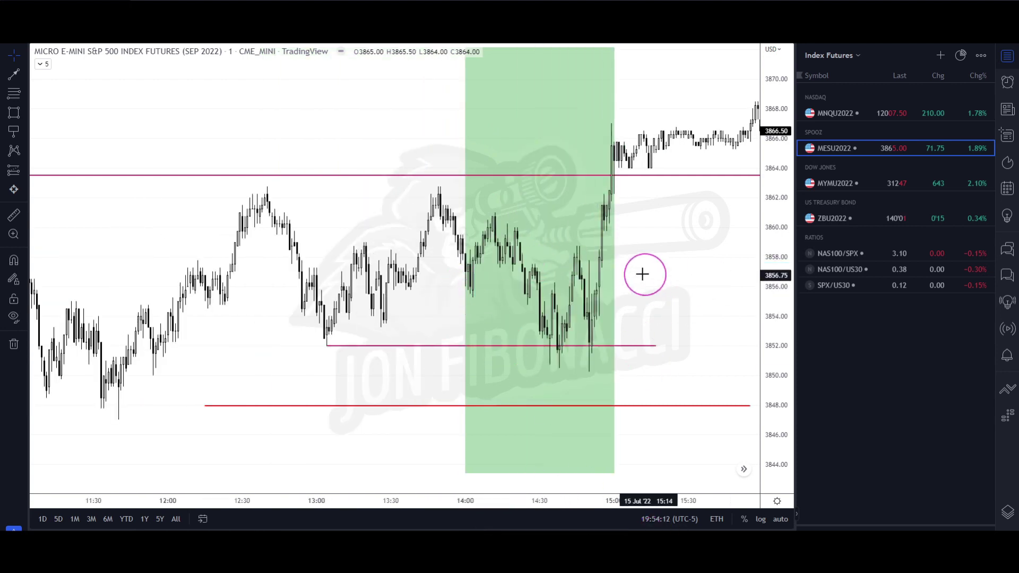
Change the S&P futures chart to the 2-minute timeframe and examine the price action from the 07:00 hour through the green zone.
scroll(711, 279, "right", 2)
scroll(689, 276, "down", 2)
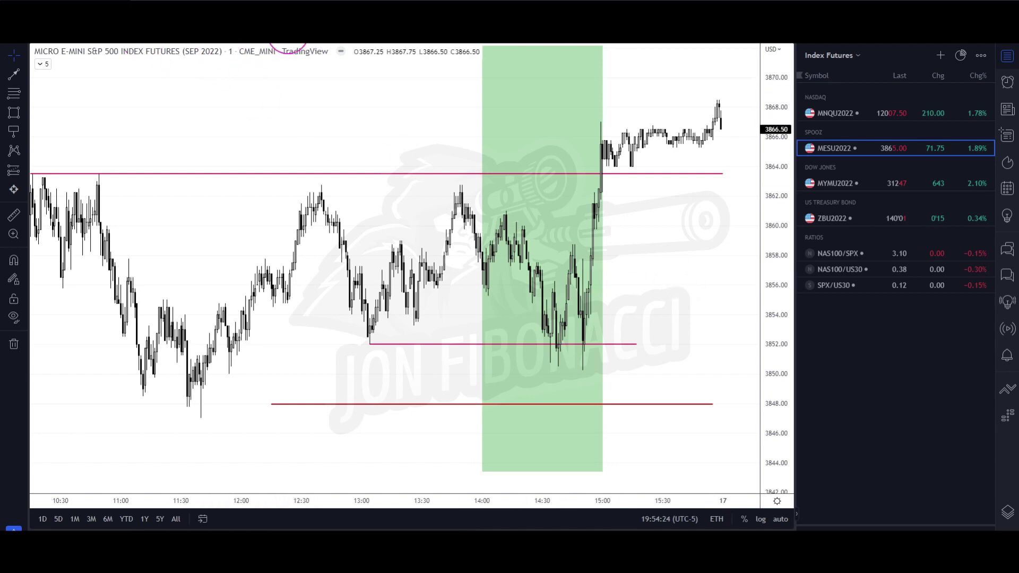
key("2")
key("Return")
left_click_drag(681, 291, 725, 310)
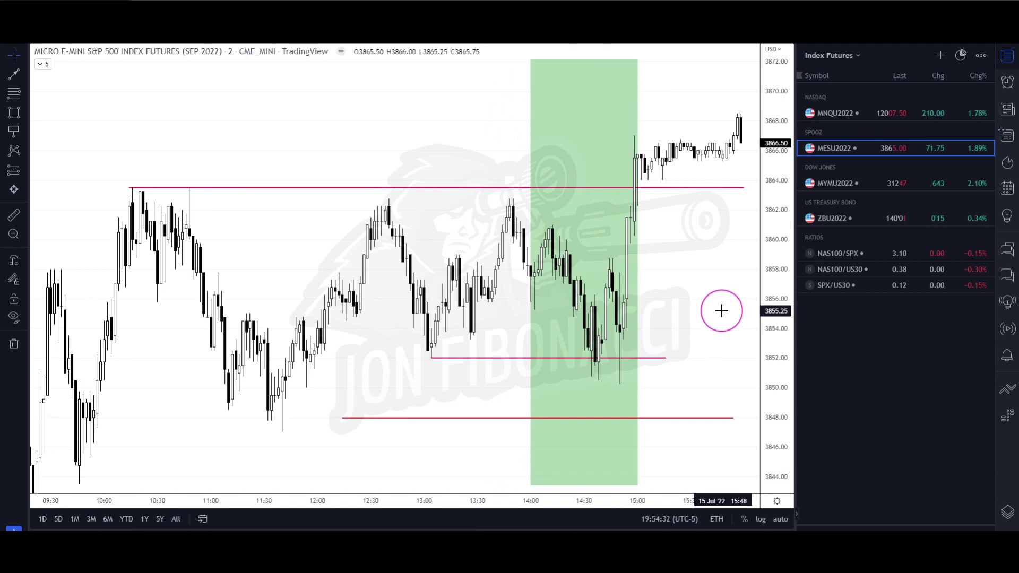
scroll(721, 311, "up", 4)
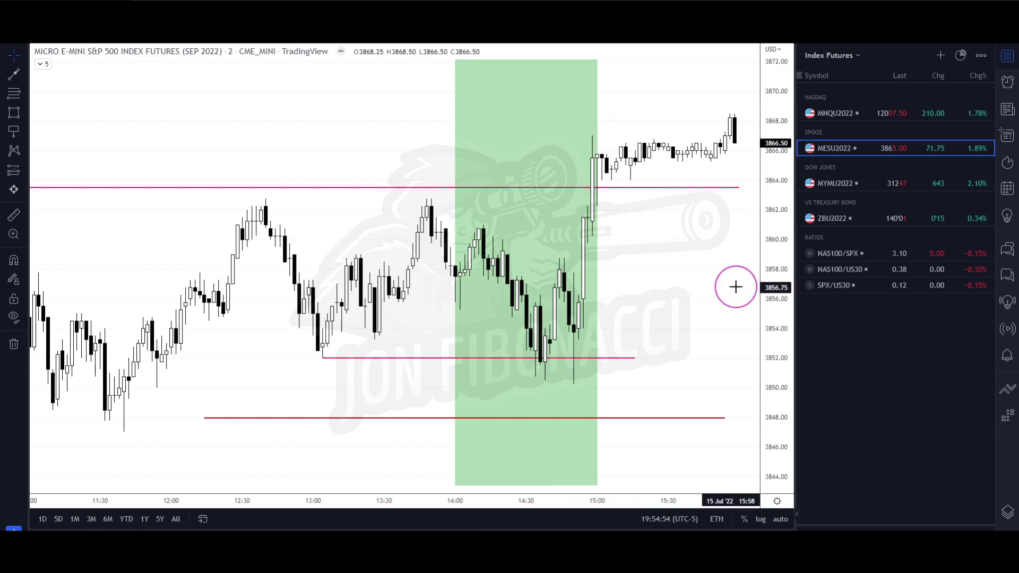
scroll(734, 287, "down", 3)
left_click_drag(727, 286, 679, 291)
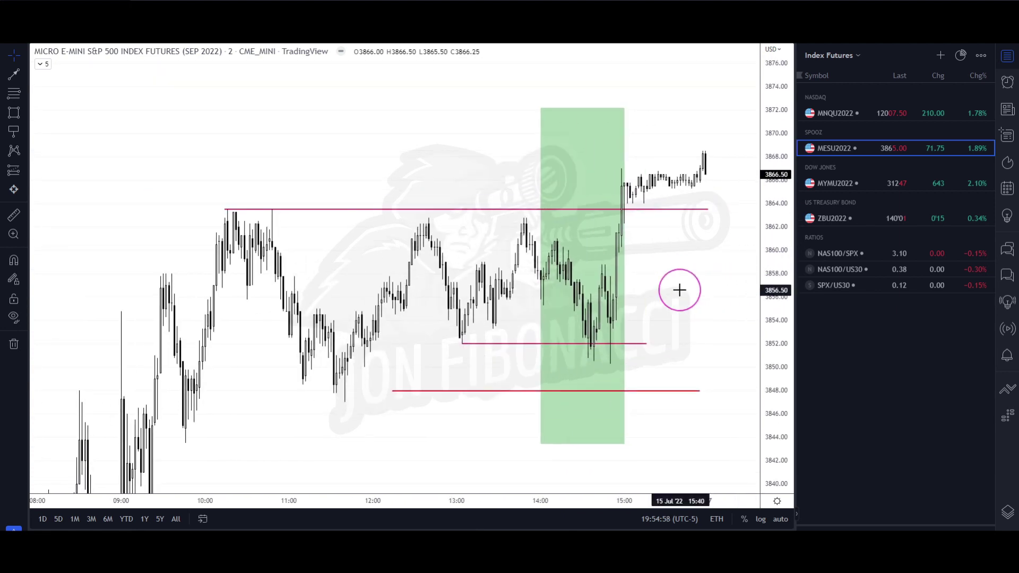
left_click_drag(762, 220, 755, 345)
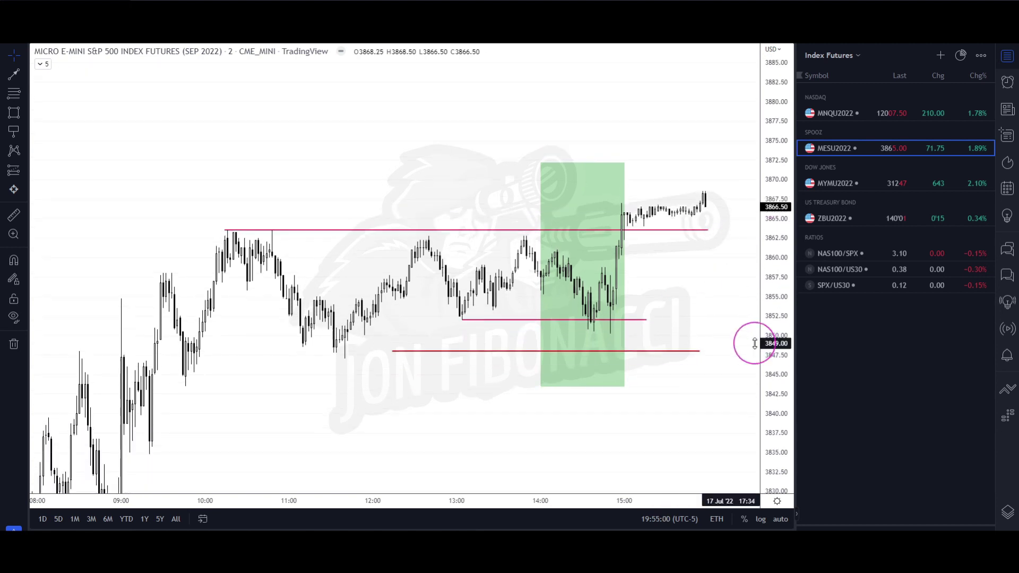
scroll(744, 321, "down", 3)
left_click_drag(695, 408, 678, 329)
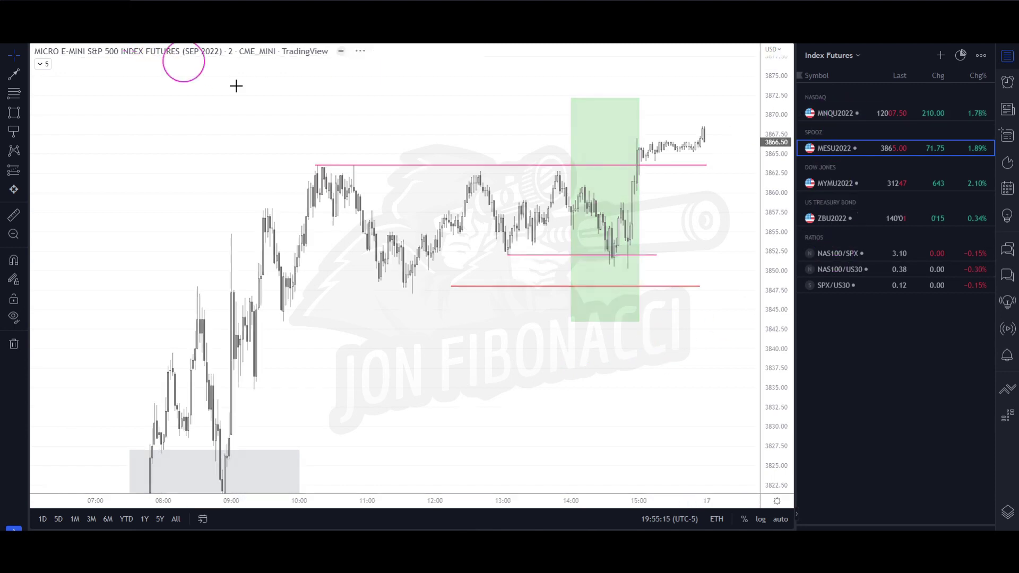
Change the chart to the 5-minute timeframe and examine the move from the overnight lows to the horizontal line at the 10:20 high.
key("5")
key("Return")
left_click_drag(759, 166, 619, 332)
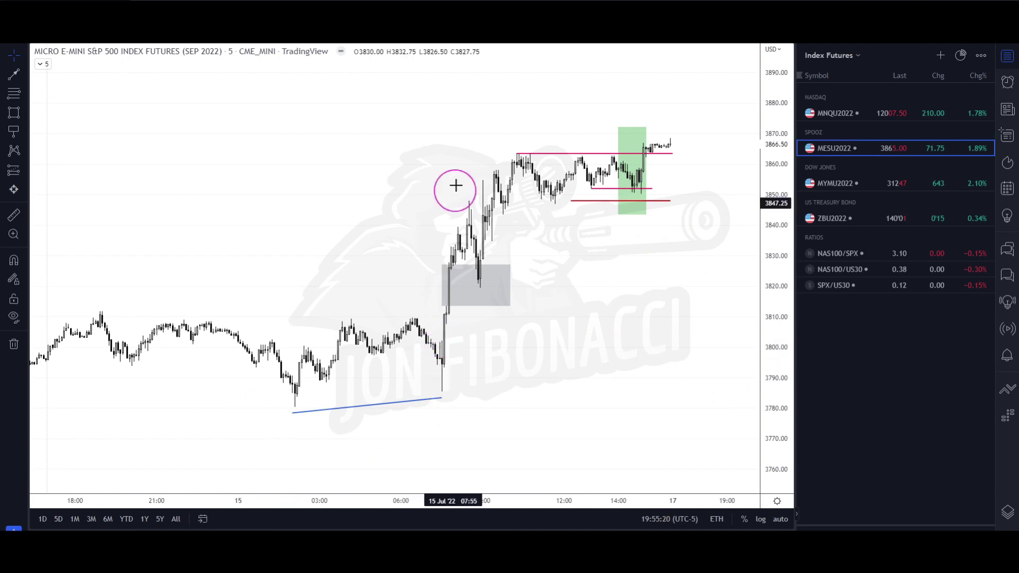
left_click(517, 153)
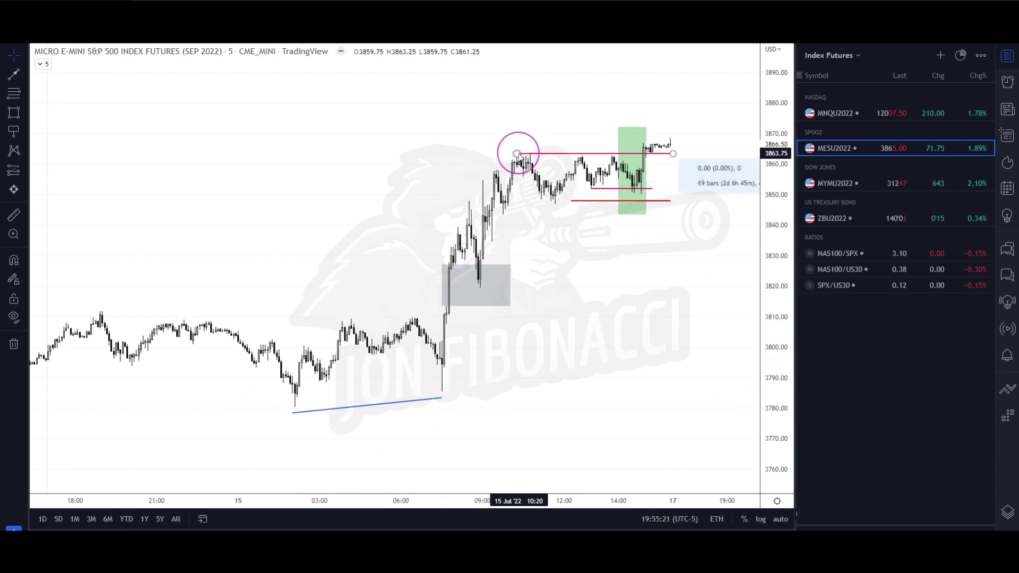
left_click(648, 144)
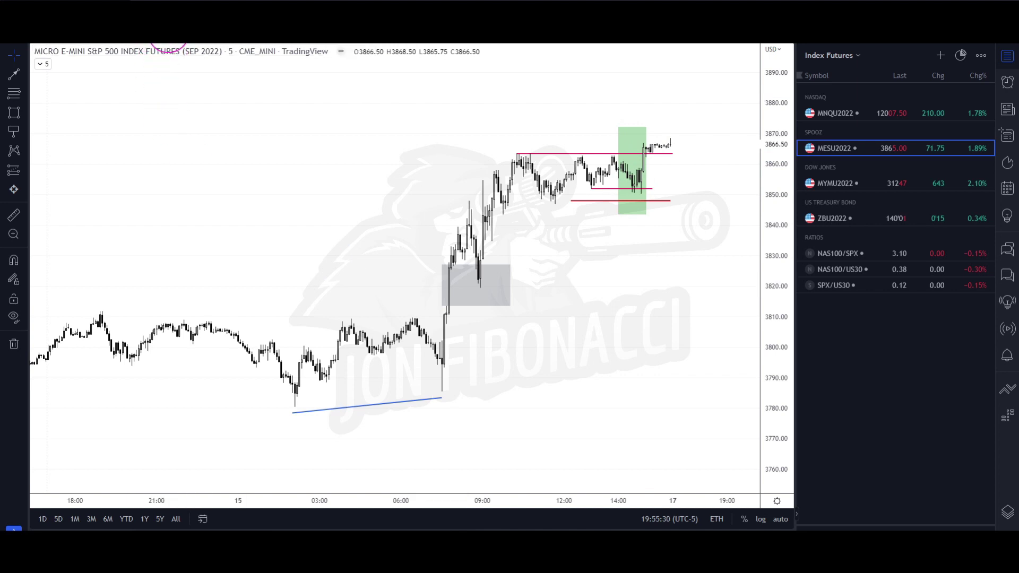
Change the chart to the daily timeframe and enlarge the June and July 2022 candles around the 15 July session.
type("1D")
key("Return")
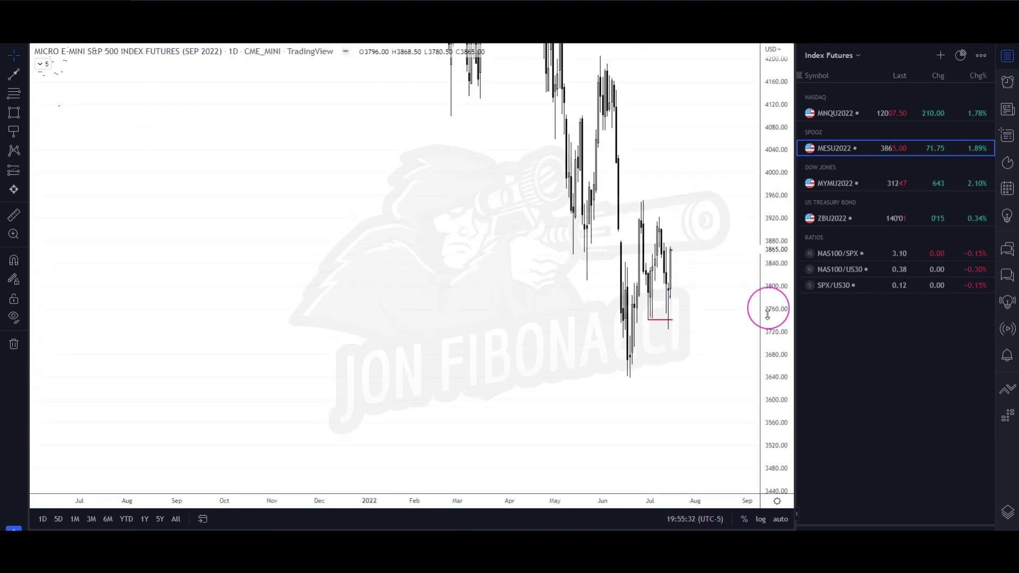
scroll(719, 314, "up", 5)
left_click_drag(719, 314, 689, 359)
scroll(688, 361, "up", 2)
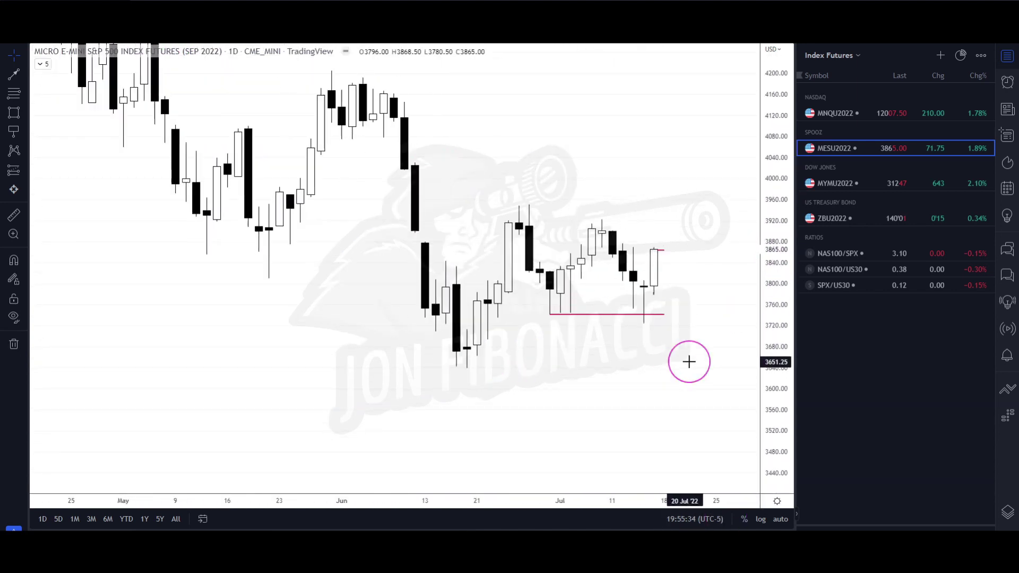
scroll(688, 362, "up", 2)
left_click_drag(778, 416, 757, 289)
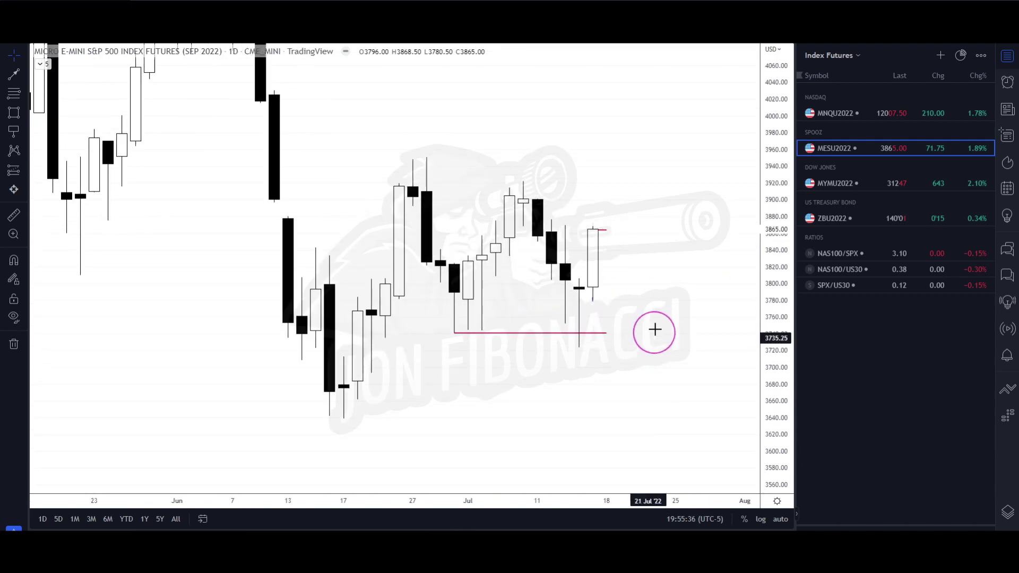
left_click_drag(654, 329, 659, 313)
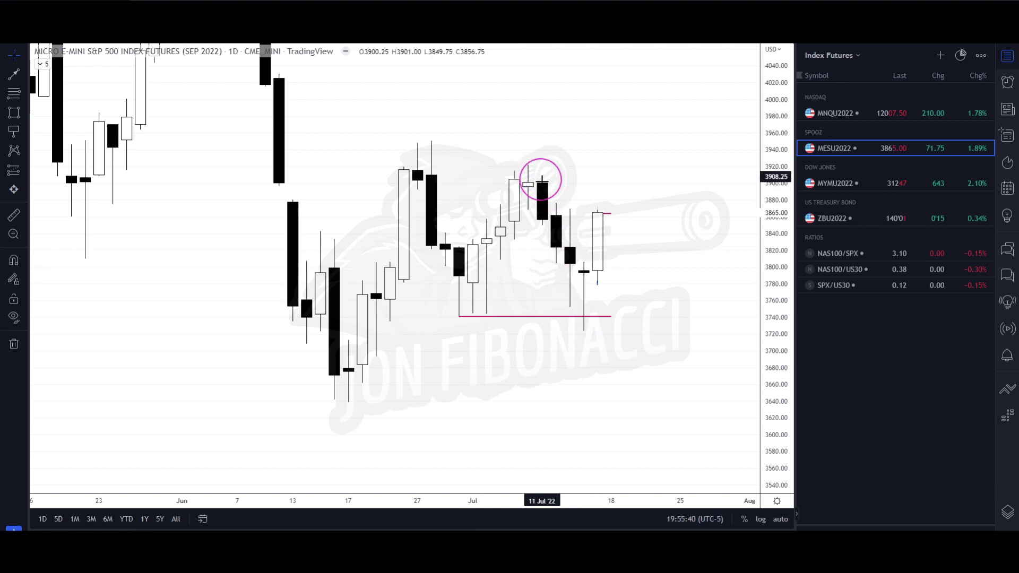
left_click(597, 214)
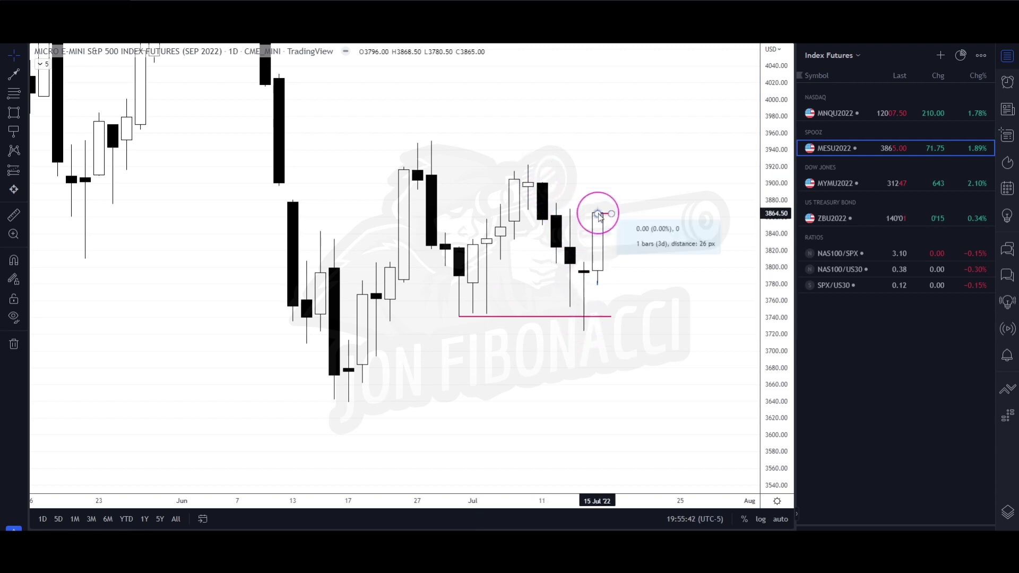
left_click(598, 214)
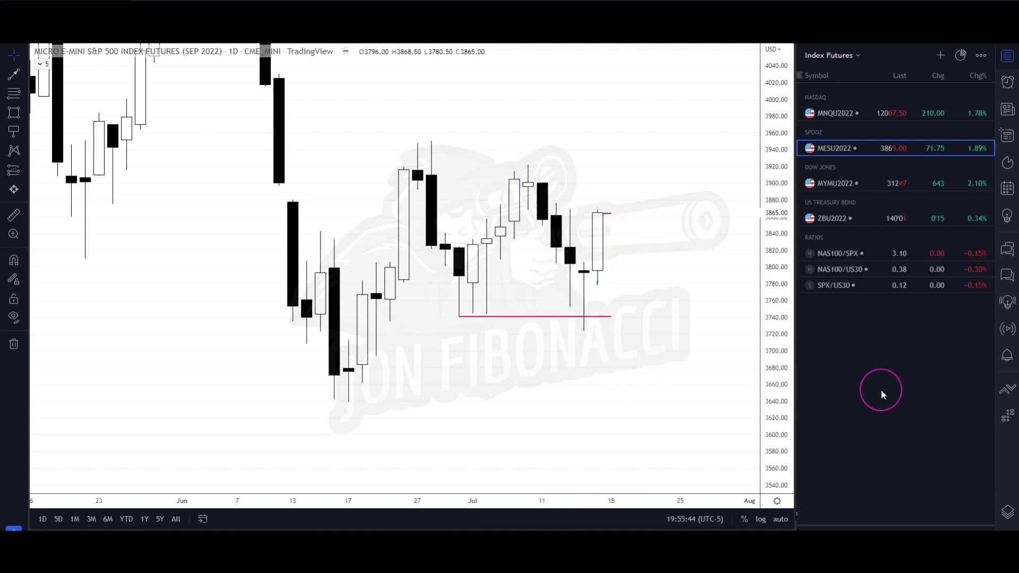